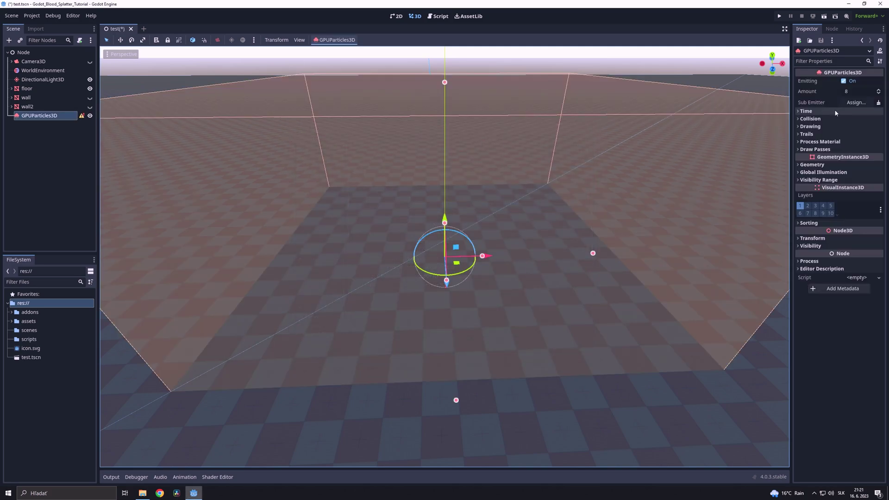
- Assign a new ParticleProcessMaterial to the particle node and a new QuadMesh to its first draw pass
click(820, 142)
click(863, 151)
click(848, 169)
click(831, 159)
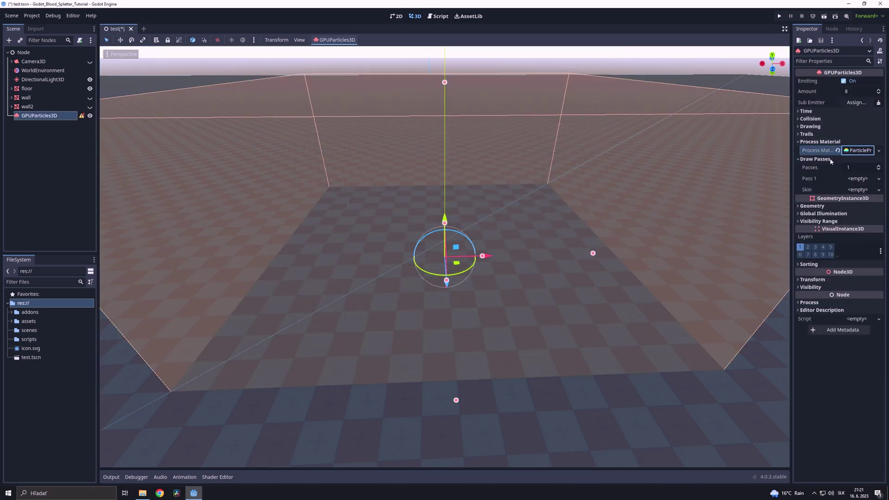
click(858, 179)
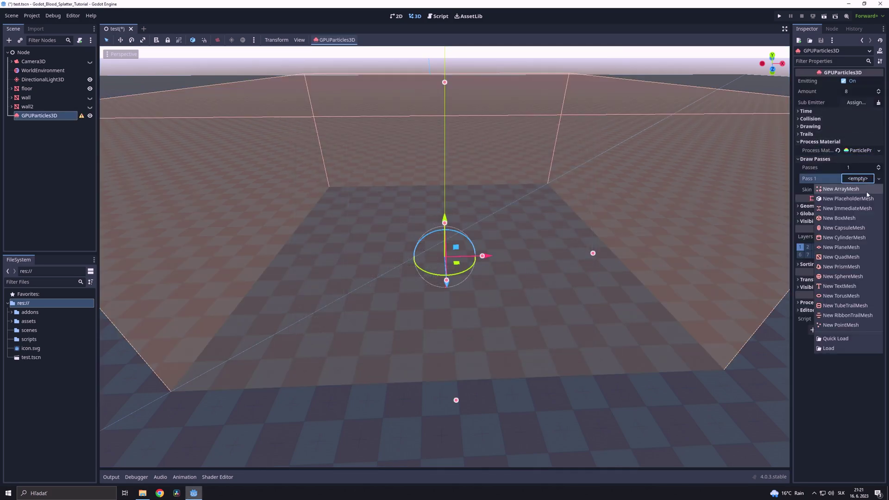
click(851, 260)
- Set the process material's direction spread to 2.53 and its initial velocity to 4 minimum and 6 maximum
click(862, 150)
click(818, 183)
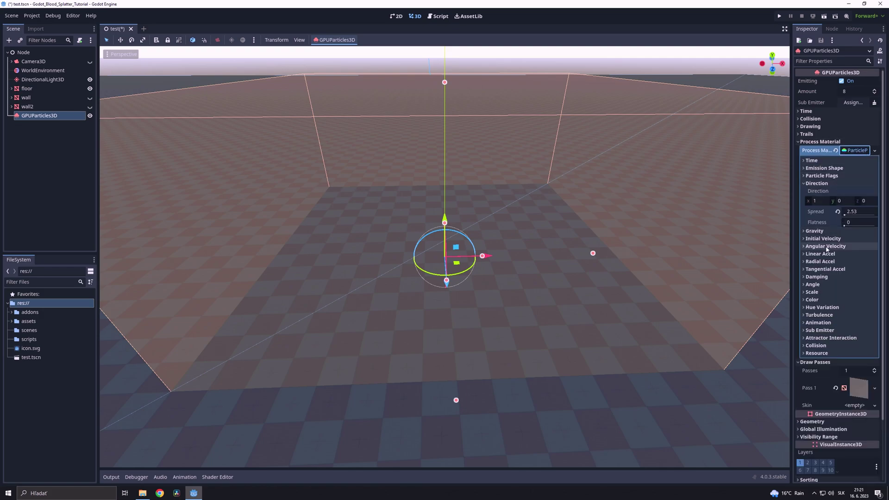
click(815, 238)
click(852, 247)
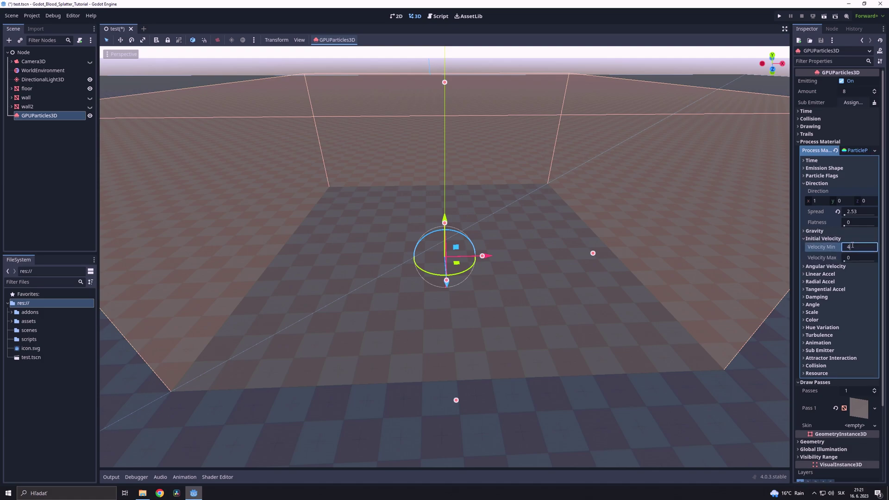
key(Tab)
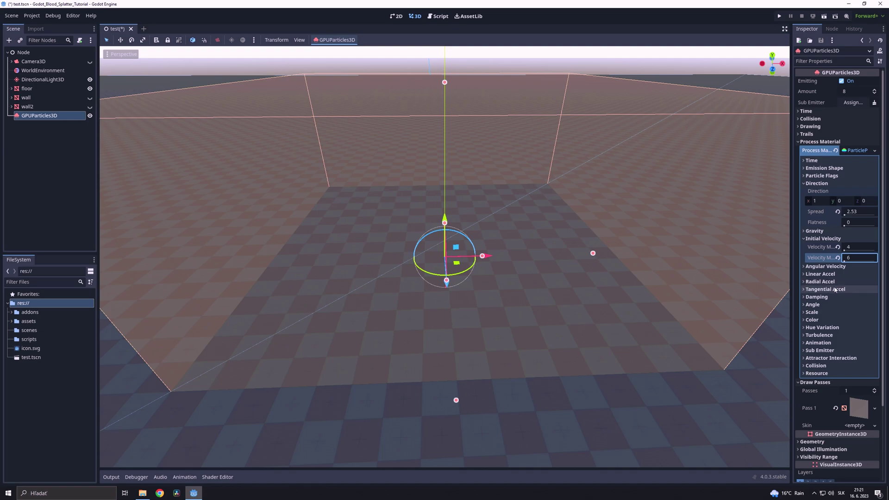
- Set the process material's minimum and maximum linear acceleration to 4 and its maximum scale to 3
click(827, 274)
click(854, 282)
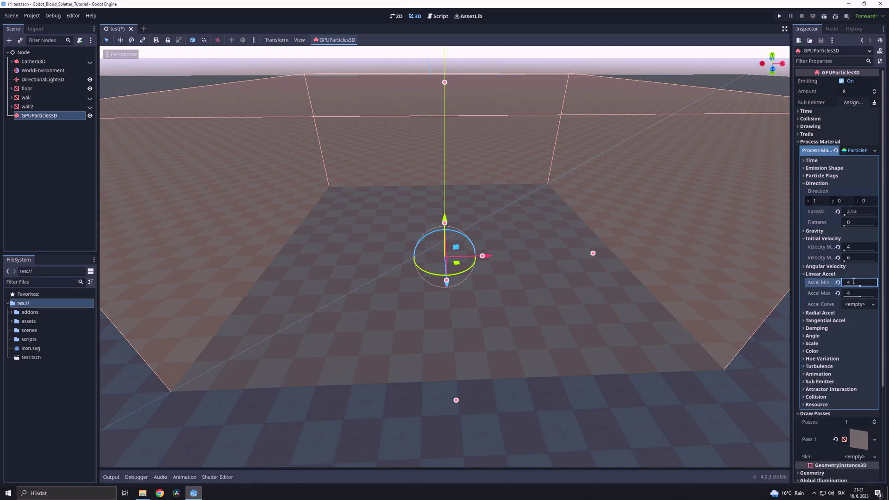
text(4)
click(812, 343)
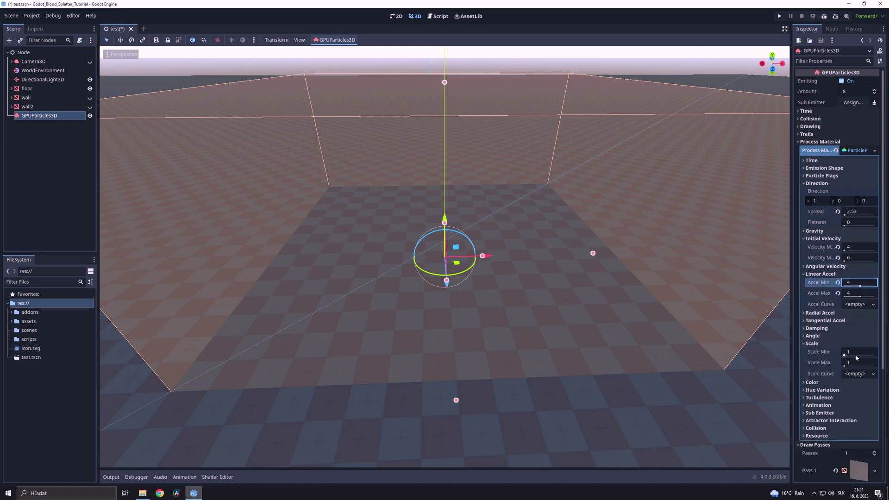
click(853, 364)
text(3)
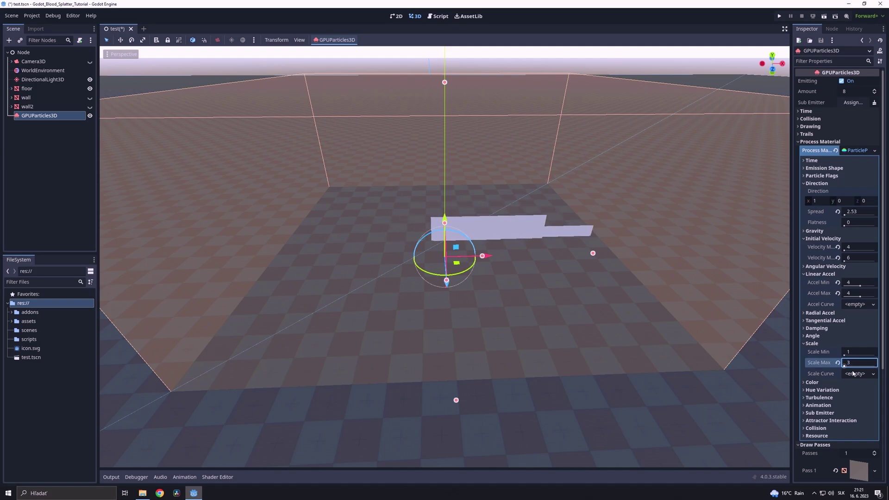
- Give the particle scale a new CurveTexture and shape its curve to fall from 1 at the start to a lower end value
click(855, 374)
click(853, 384)
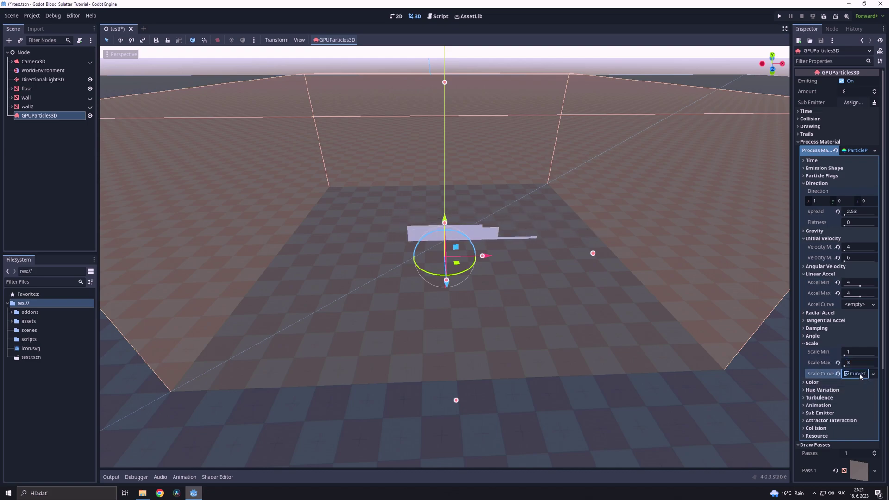
click(859, 375)
click(863, 410)
drag(873, 429, 871, 456)
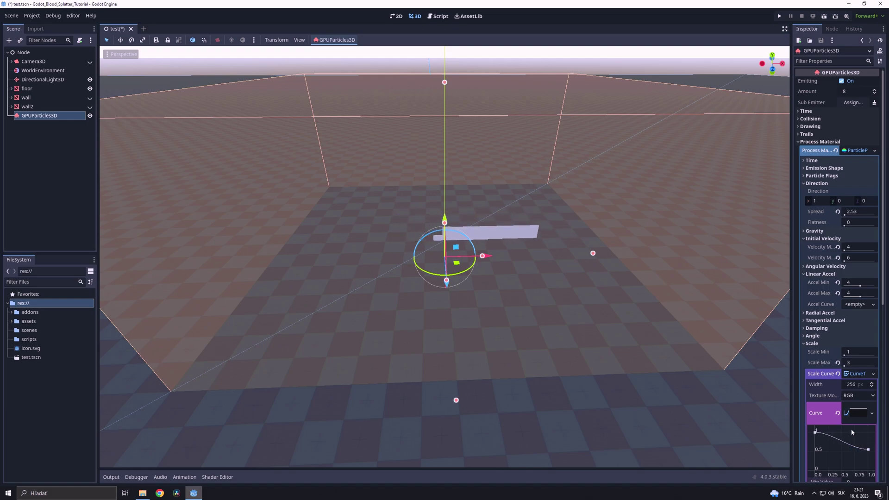
scroll(857, 324, down, 5)
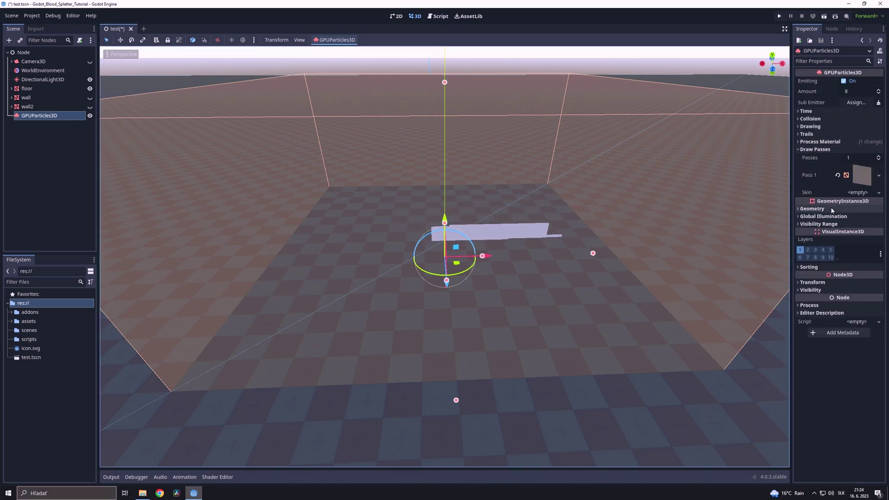
- Assign a new ShaderMaterial as the particle node's geometry material override
click(812, 209)
click(857, 217)
click(839, 248)
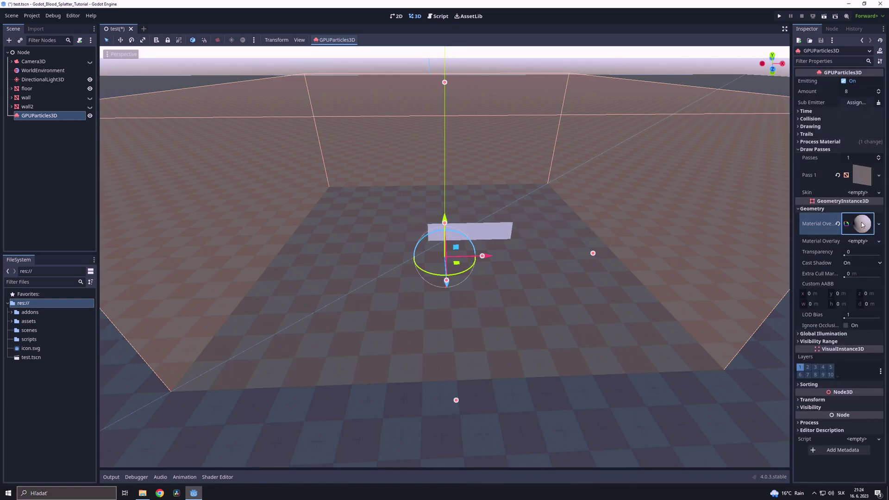
- Create a new spatial VisualShader for the override material, saved as blood.tres
click(859, 224)
click(854, 294)
click(855, 303)
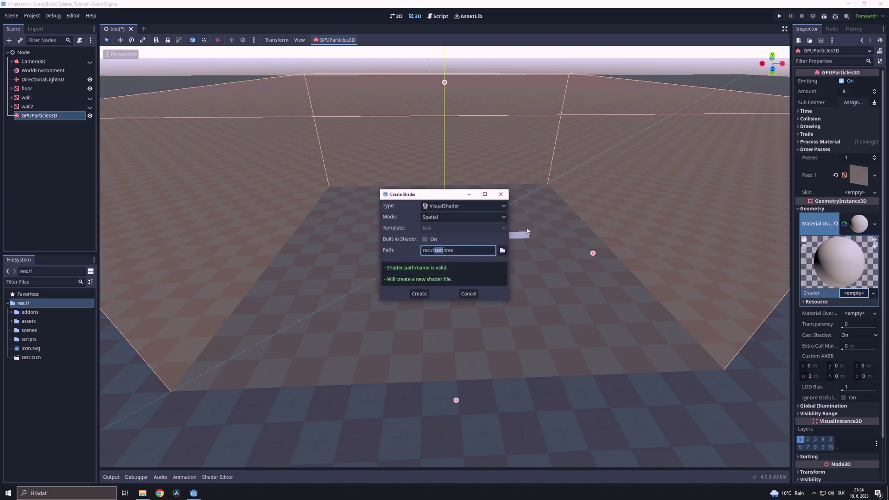
text(blood)
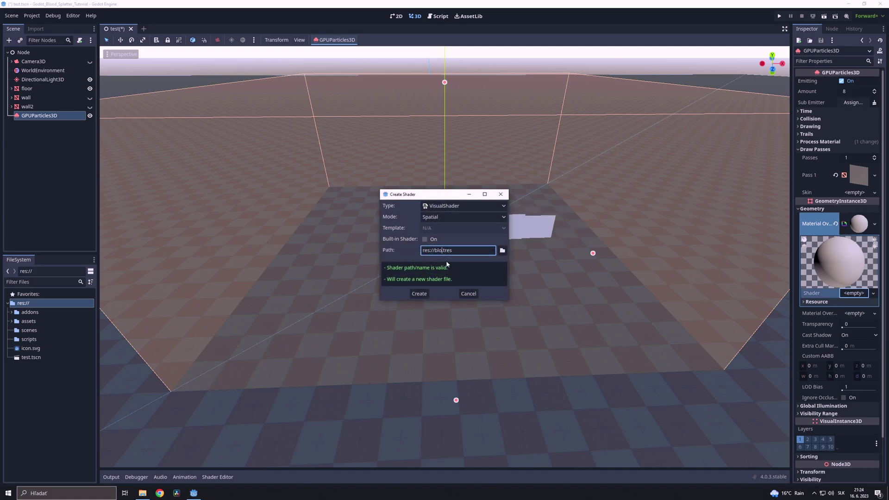
click(417, 293)
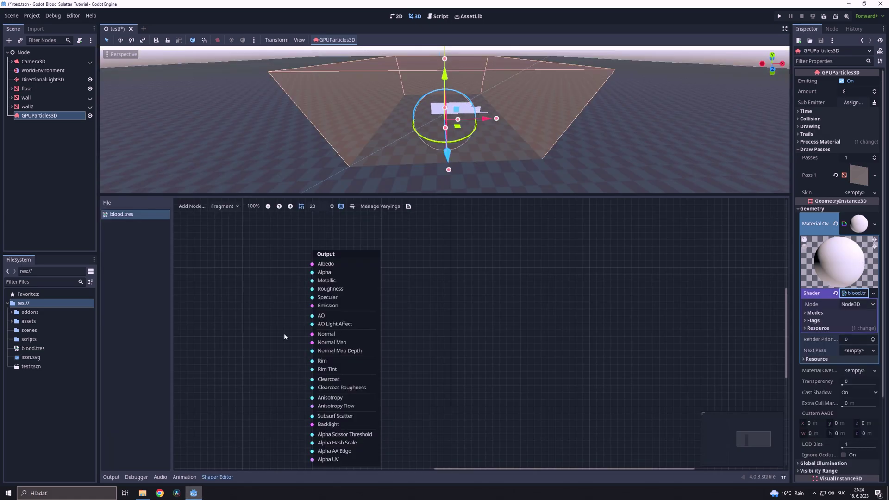
- Add a Texture2D node using a new NoiseTexture2D to the shader graph, moving the Output node aside to make room
right_click(237, 327)
click(248, 332)
text(text)
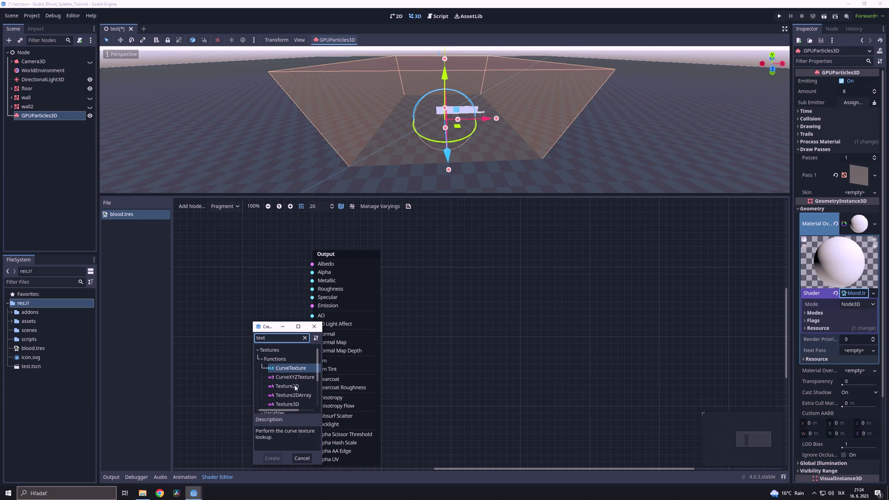
double_click(295, 386)
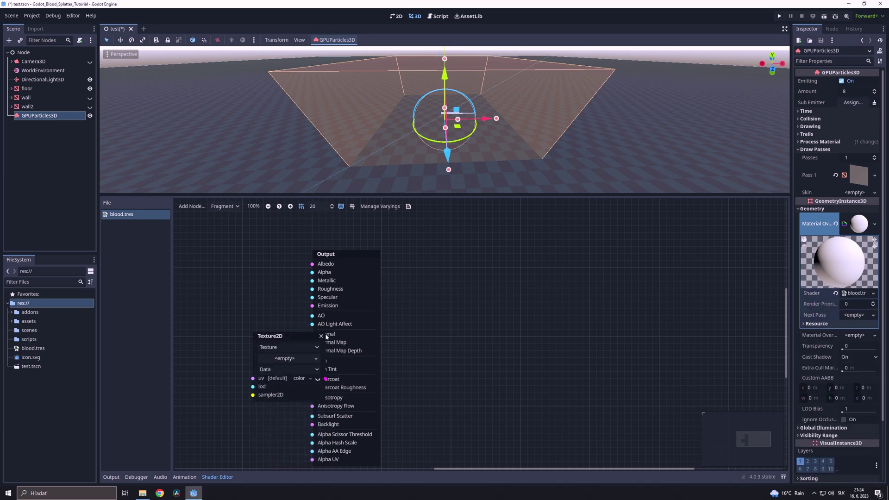
drag(345, 254, 644, 265)
click(304, 359)
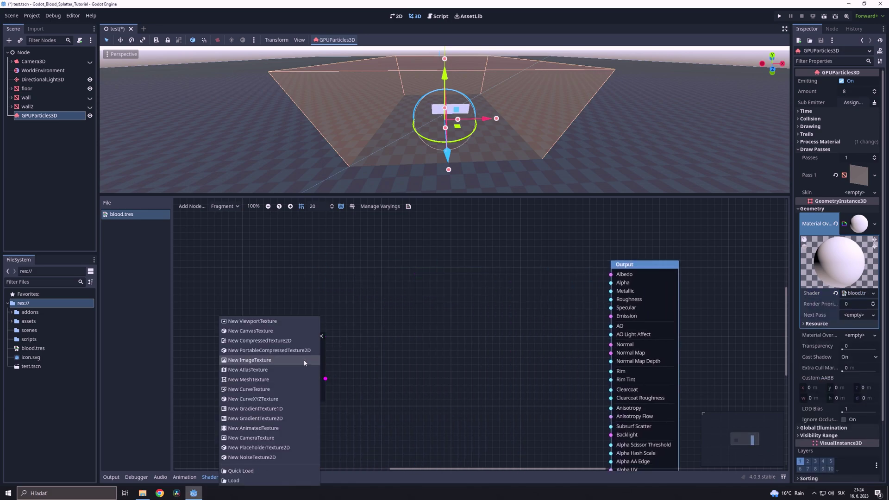
click(279, 457)
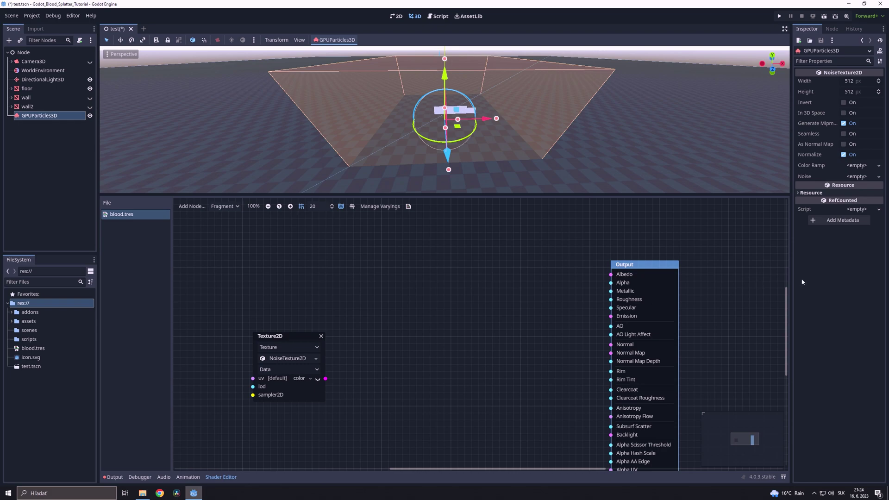
- Give the noise texture a new FastNoiseLite noise with noise type Perlin and fractal type None
click(873, 177)
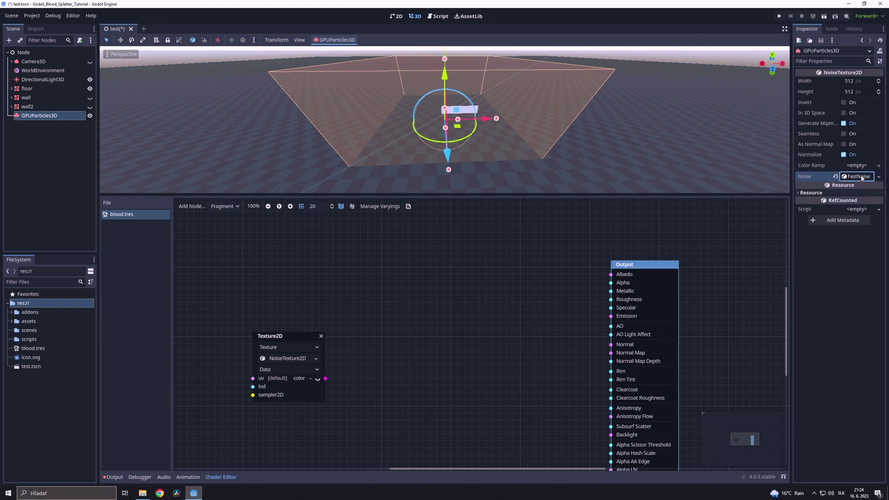
click(857, 187)
click(861, 240)
click(857, 277)
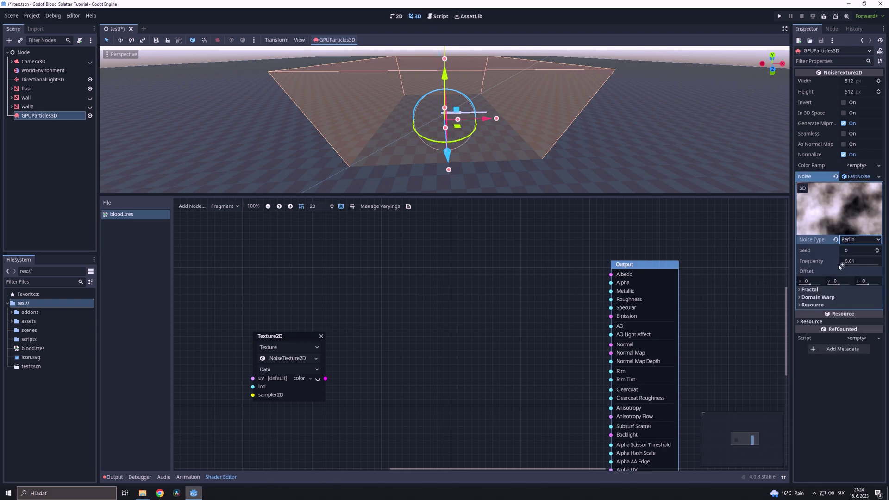
click(810, 289)
click(861, 298)
click(863, 305)
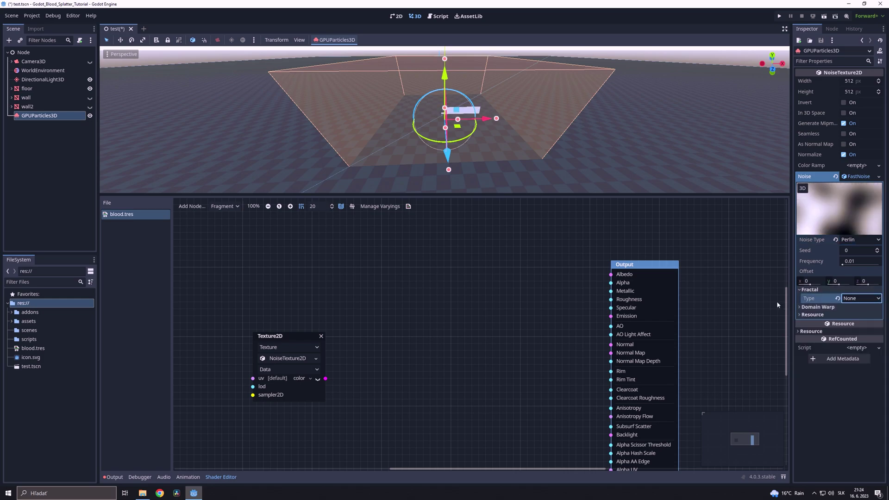
click(367, 385)
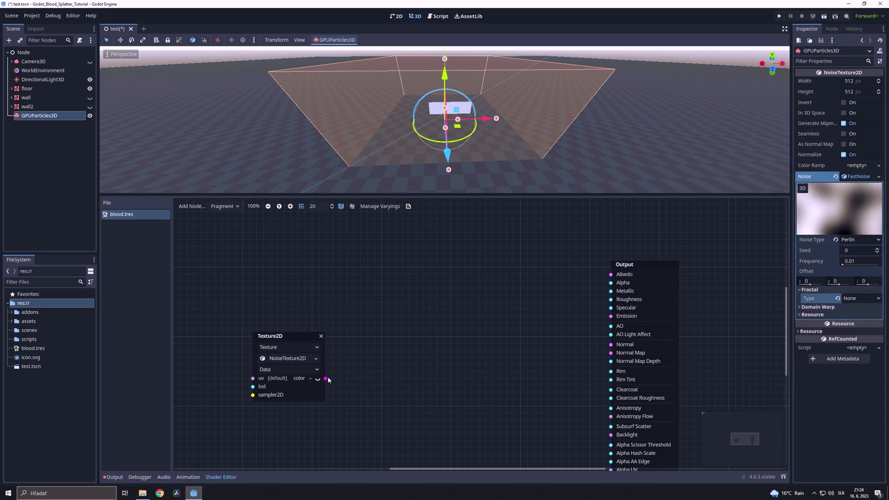
- Feed the noise texture's color into a new Power node, set its b value to 5 and show its preview
drag(326, 379, 422, 311)
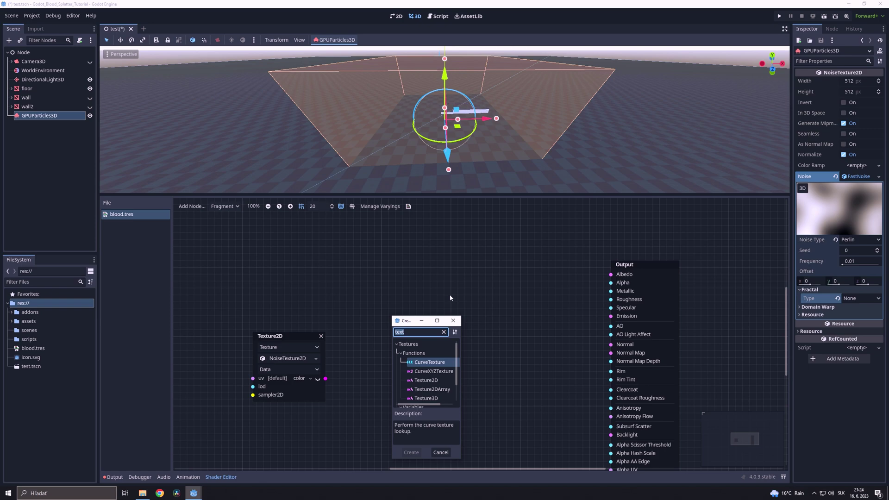
text(po)
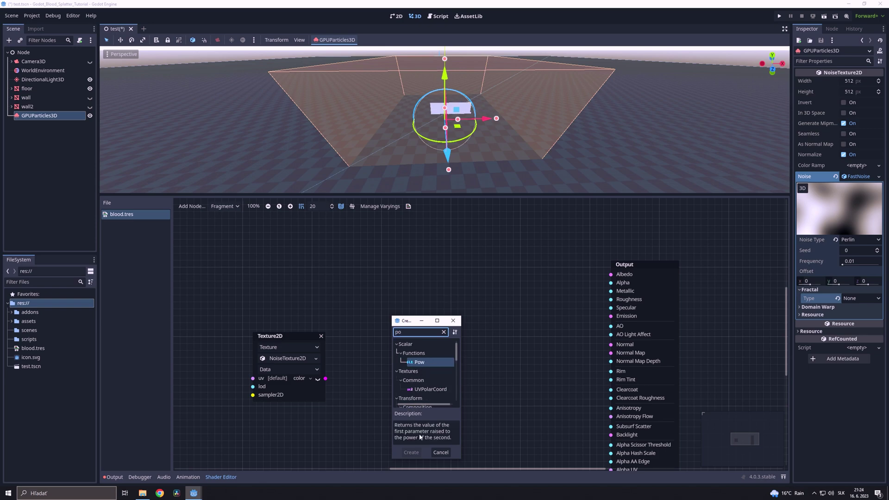
double_click(423, 362)
click(400, 361)
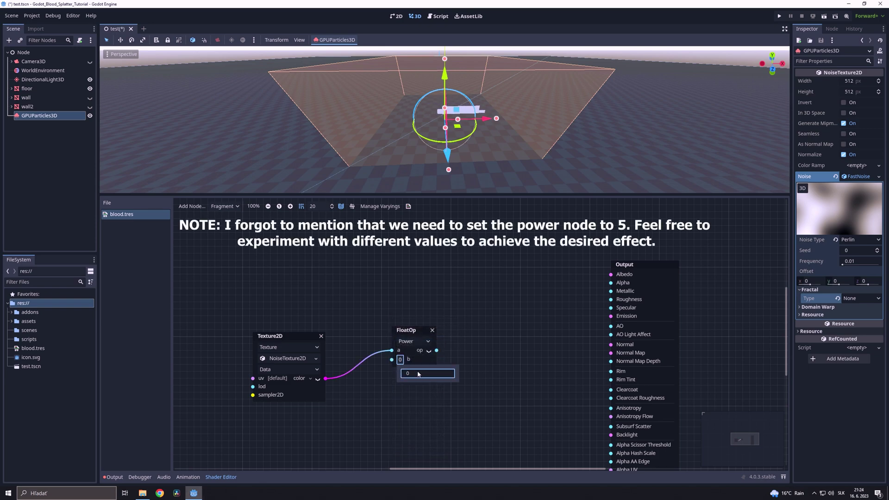
text(5)
key(Return)
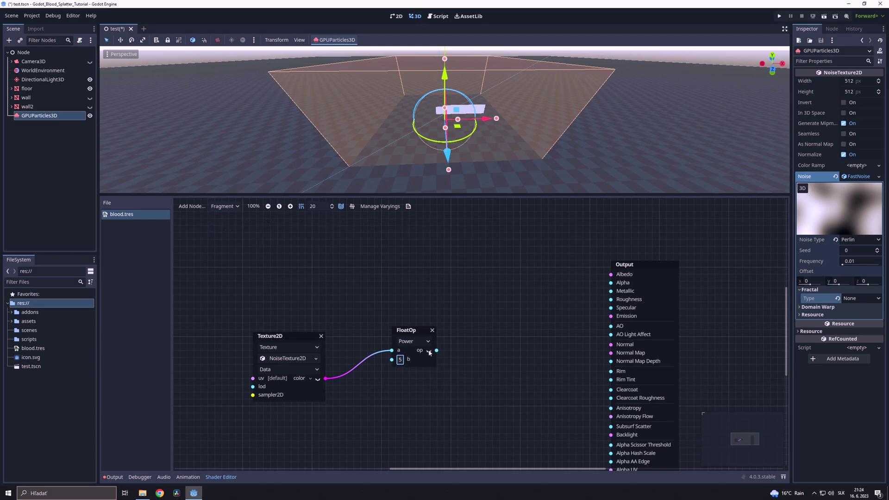
click(432, 351)
- Move the Texture2D node away from the Power node and add a UV input node above it
drag(309, 337, 251, 341)
middle_drag(299, 299, 404, 338)
right_click(290, 284)
click(314, 291)
text(uv)
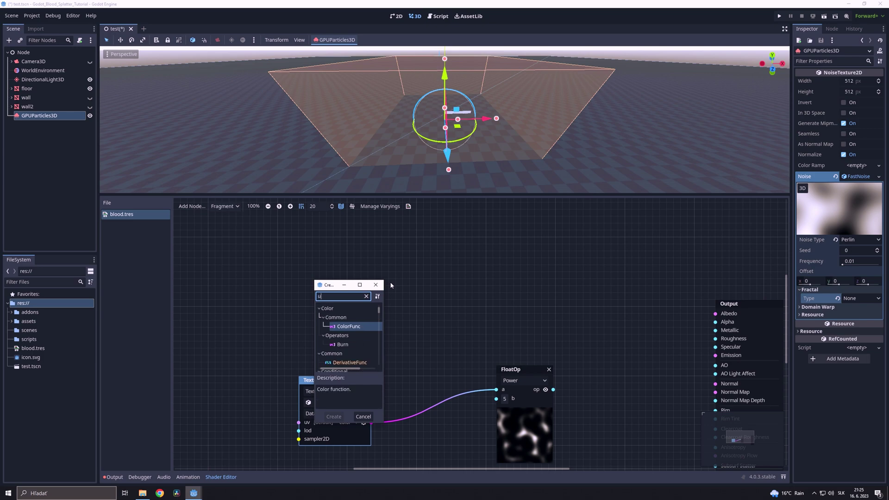
key(Return)
- Feed the UV input into a new UVPolarCoord node with its preview shown and repeat set to 0, then space the nodes out
drag(434, 298, 443, 297)
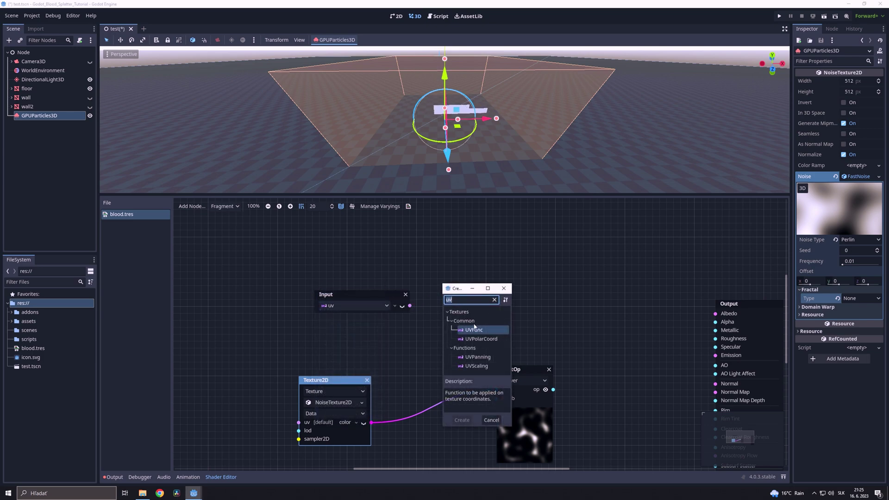
double_click(477, 339)
click(494, 308)
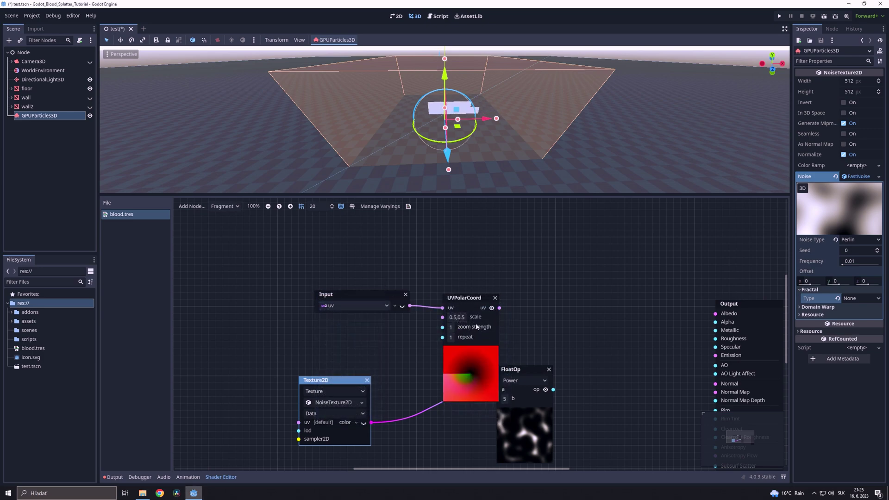
text(0)
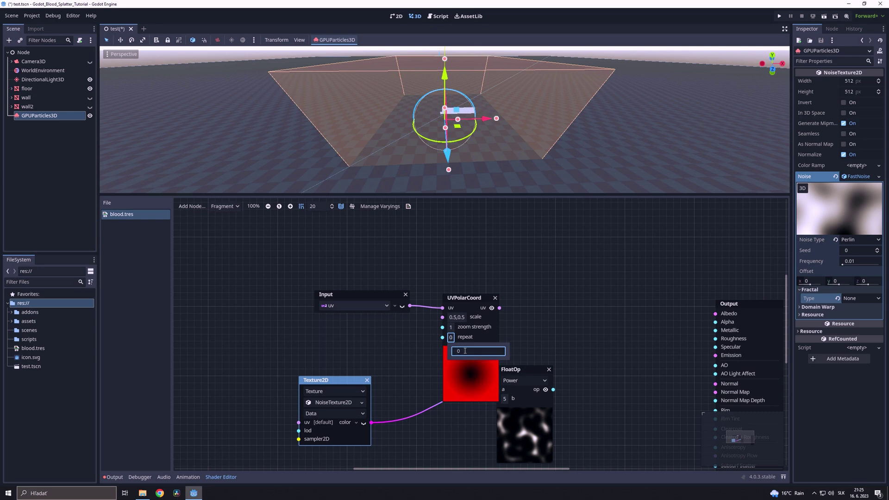
click(416, 295)
drag(352, 295, 288, 291)
- Feed the polar coordinates into a new Grayscale color function node and show its preview
drag(470, 300, 496, 263)
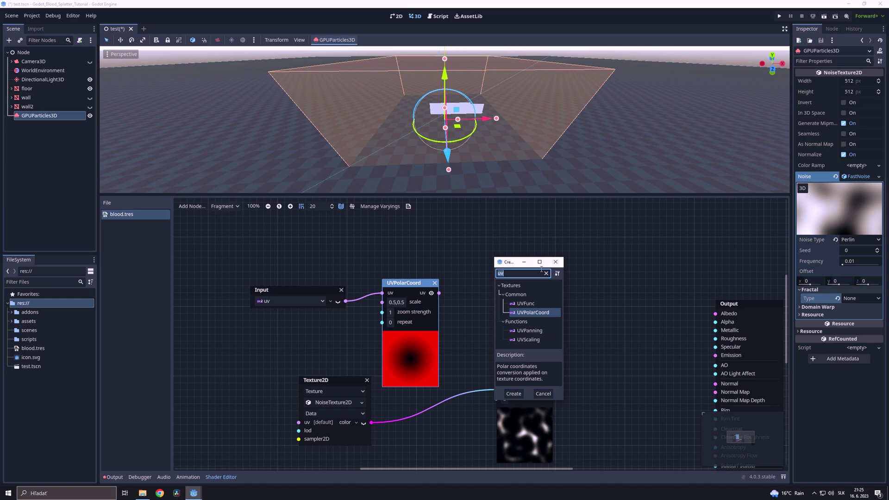
text(g)
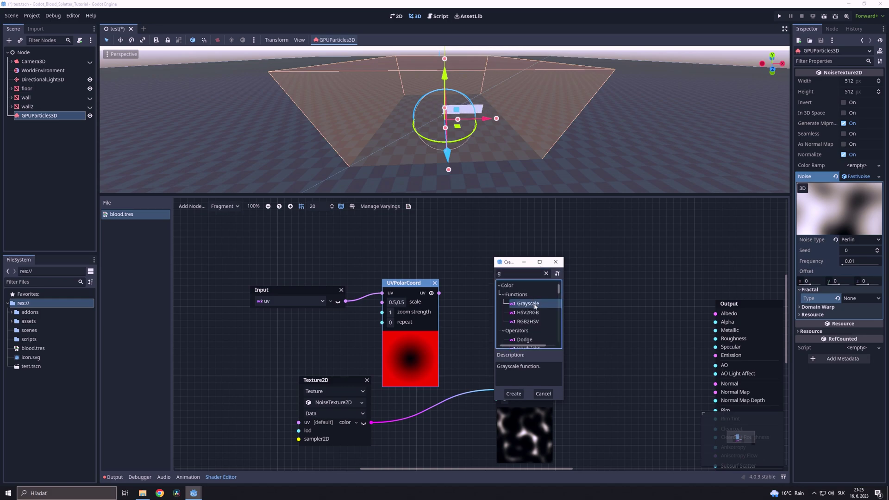
double_click(533, 304)
click(540, 283)
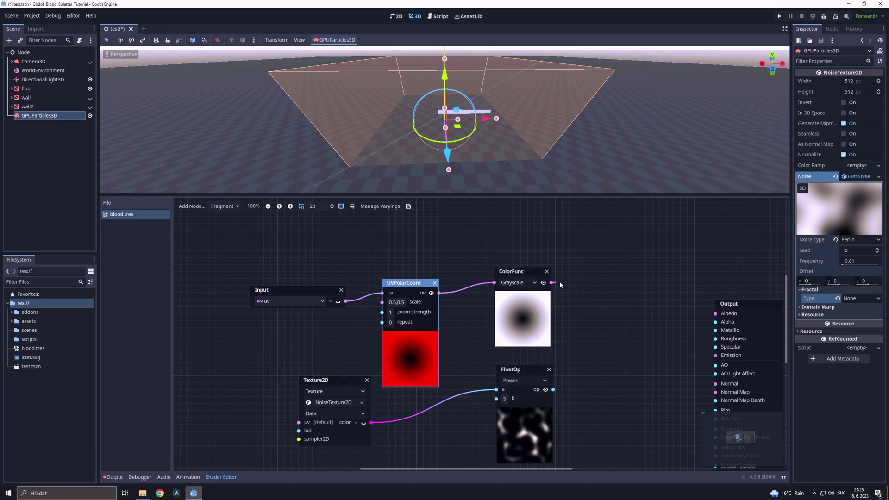
- Feed the Grayscale output into a new scalar OneMinus node, space the nodes out and show its preview
drag(552, 283, 597, 280)
text(on)
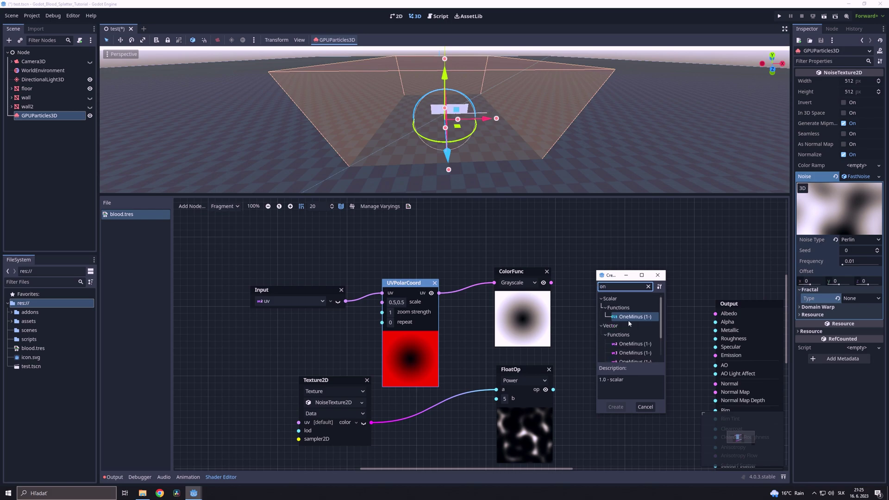
double_click(628, 316)
middle_drag(565, 359, 460, 341)
drag(422, 256, 379, 253)
drag(504, 274, 436, 273)
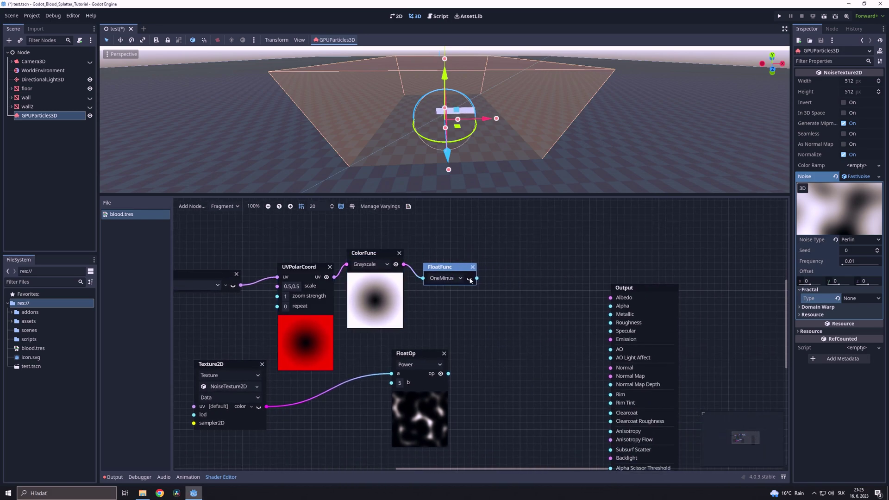
click(473, 278)
- Multiply the OneMinus and Power outputs in a new Vector3 VectorOp node and show its preview
drag(507, 326, 508, 327)
text(vec)
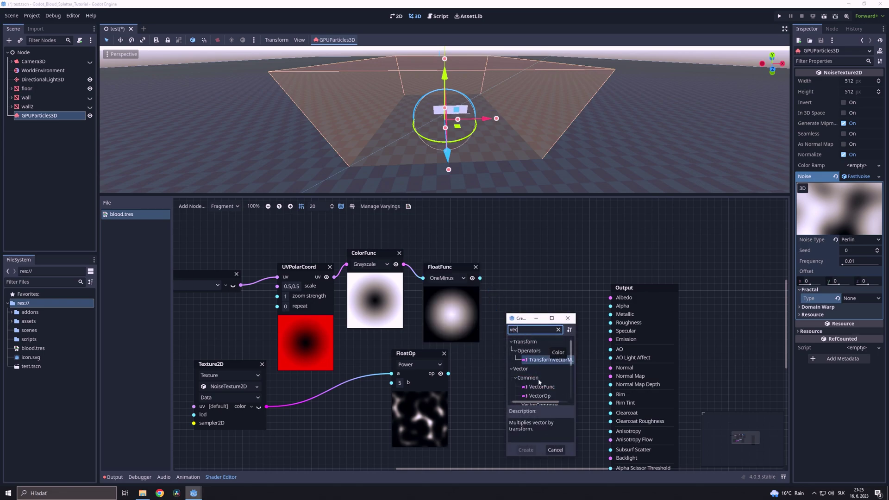
click(542, 397)
double_click(543, 397)
click(528, 350)
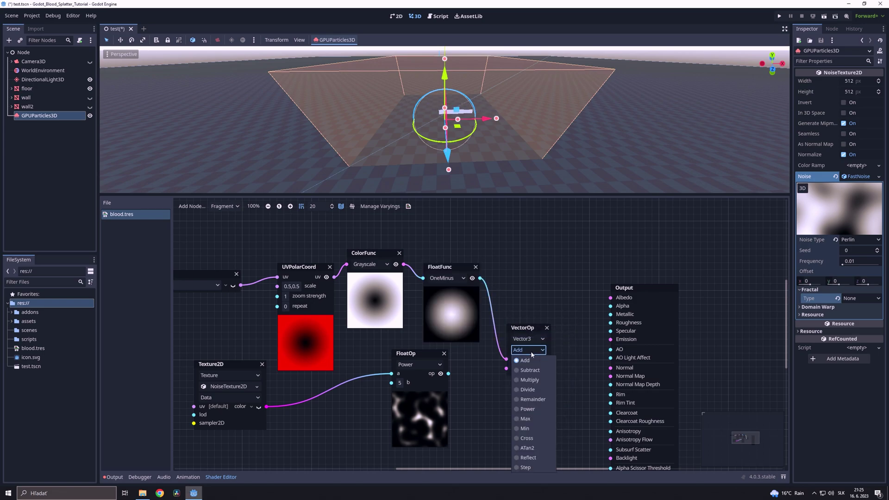
click(532, 381)
drag(450, 374, 448, 373)
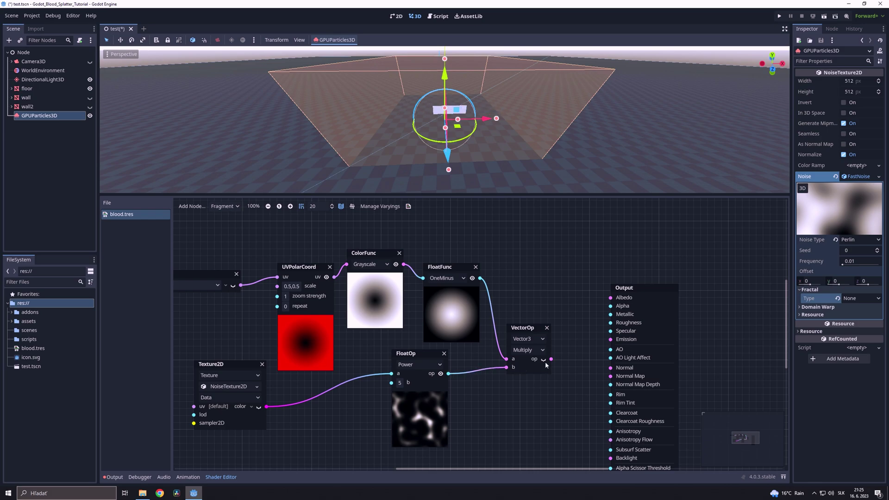
click(556, 359)
- Move the Output node farther away and feed the multiplied result into input b of a second VectorOp set to Multiply
drag(644, 288, 742, 289)
middle_drag(622, 347, 519, 371)
drag(460, 381, 508, 308)
text(vec)
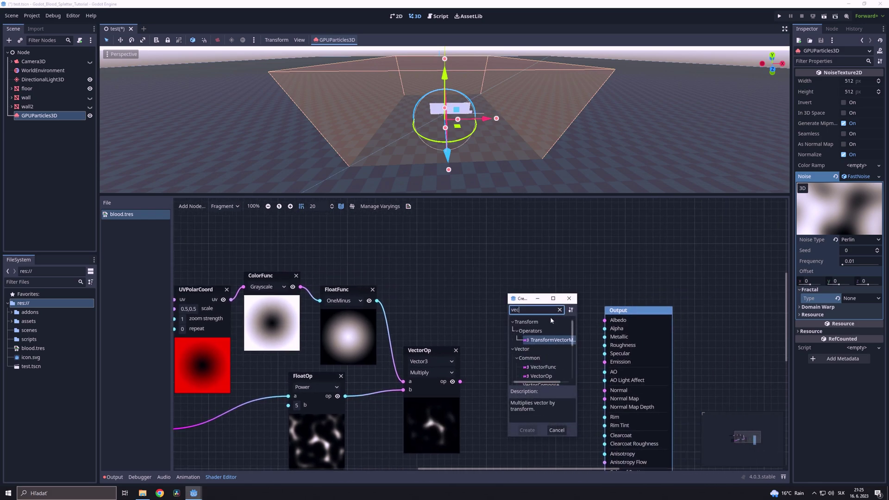
double_click(547, 377)
drag(460, 382, 445, 289)
click(533, 330)
click(526, 352)
- Feed a new ColorConstant node into input a of the second Multiply node and set its color to a slightly darkened red
text(col)
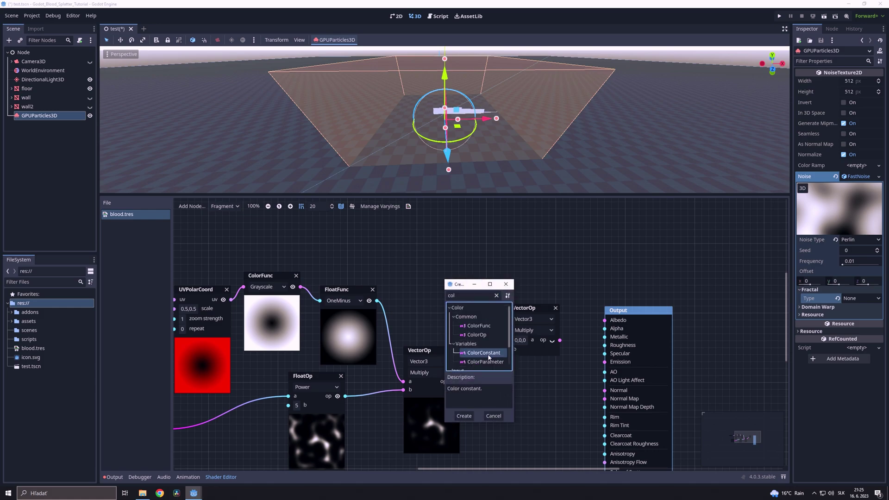
double_click(482, 355)
click(462, 306)
drag(445, 146, 458, 145)
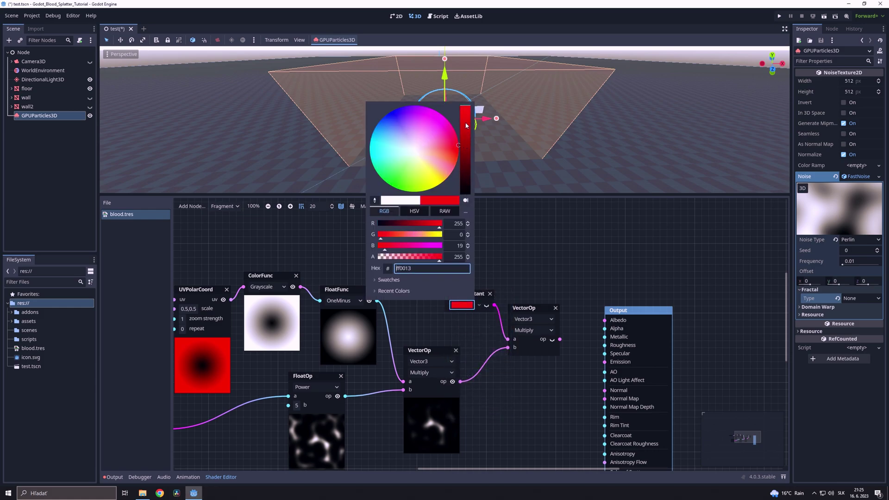
click(466, 122)
click(546, 241)
- Reposition the Output node and connect the red-tinted Multiply result to its Albedo input
drag(628, 318, 642, 311)
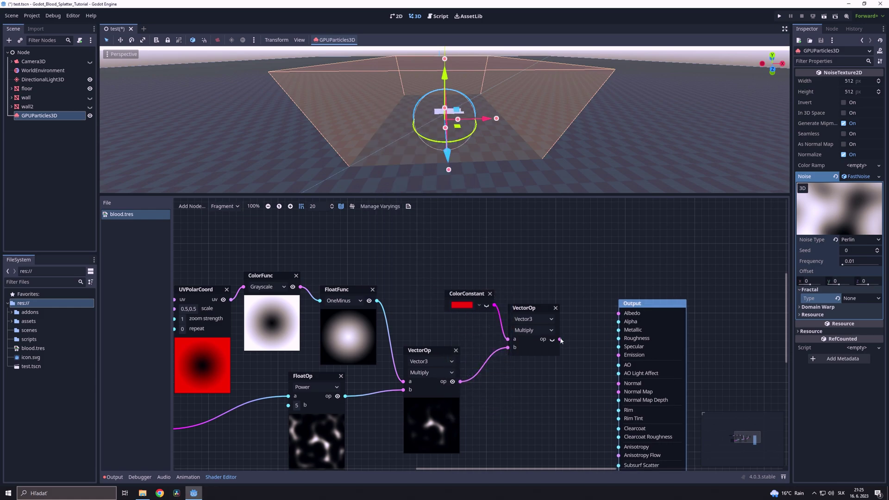
drag(560, 339, 619, 313)
click(573, 369)
middle_drag(566, 366, 536, 359)
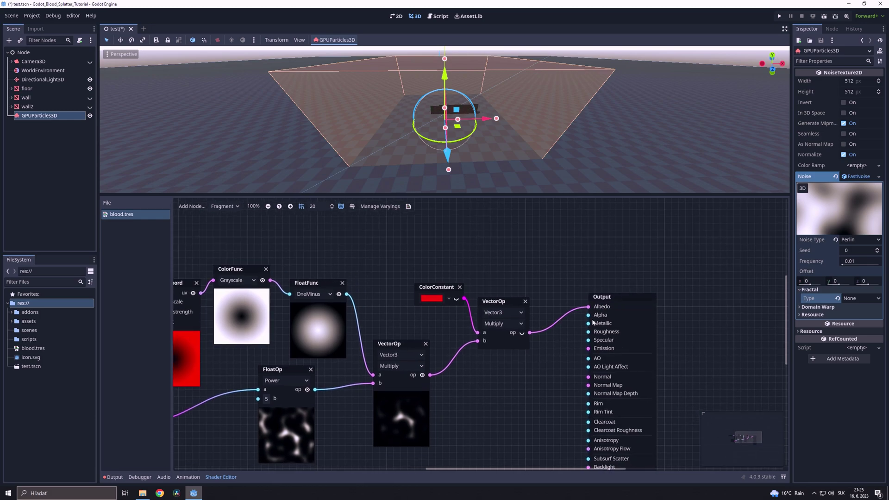
- Add a FloatConstant node feeding the Output's Alpha and set its value to 0.6
right_click(576, 322)
text(col)
key(BackSpace)
key(BackSpace)
key(BackSpace)
text(float)
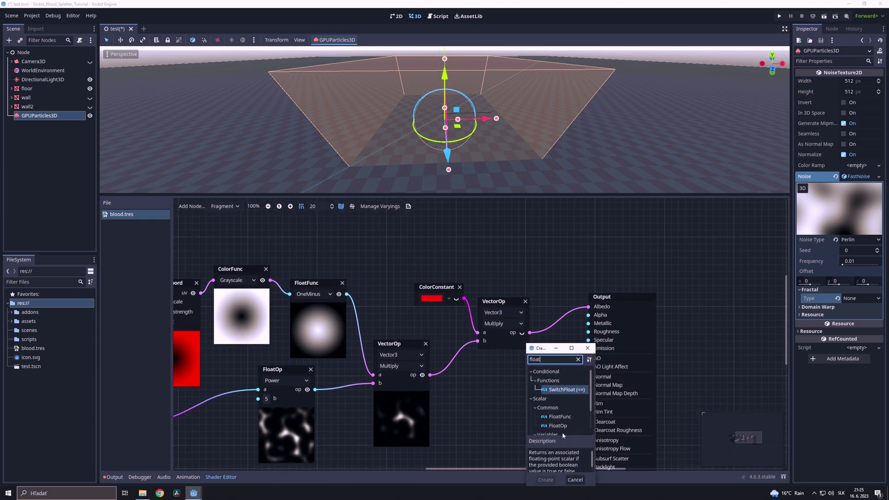
scroll(568, 416, down, 2)
double_click(558, 426)
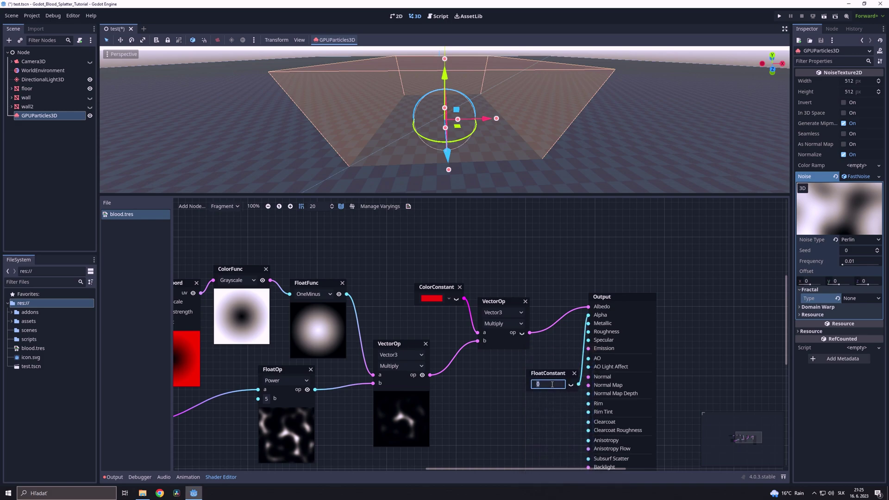
click(552, 385)
text(.6)
key(Return)
- Feed the first Multiply result into a new OneMinus node, show its preview and connect it to Alpha Scissor Threshold
drag(422, 374, 482, 414)
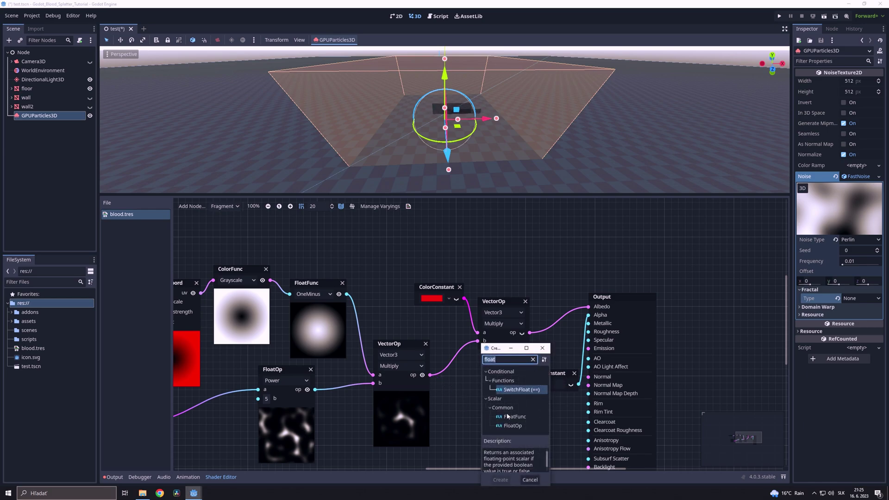
scroll(508, 416, down, 2)
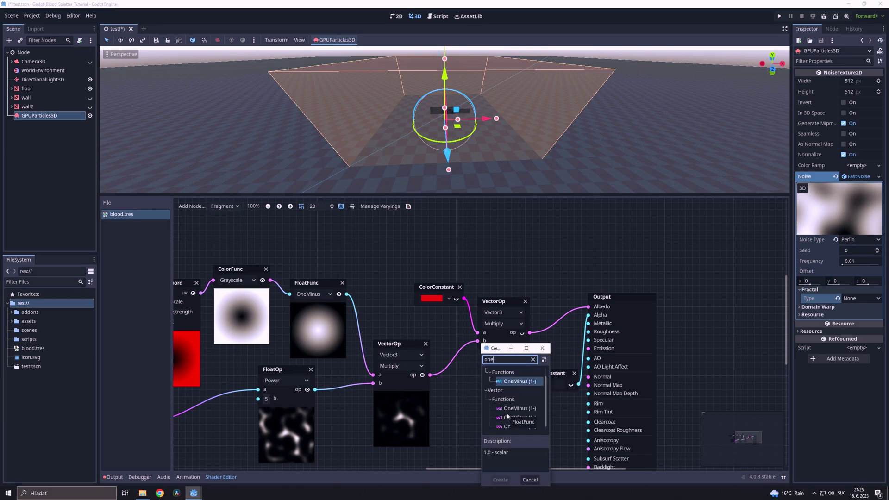
double_click(518, 382)
middle_drag(570, 451, 518, 371)
click(474, 351)
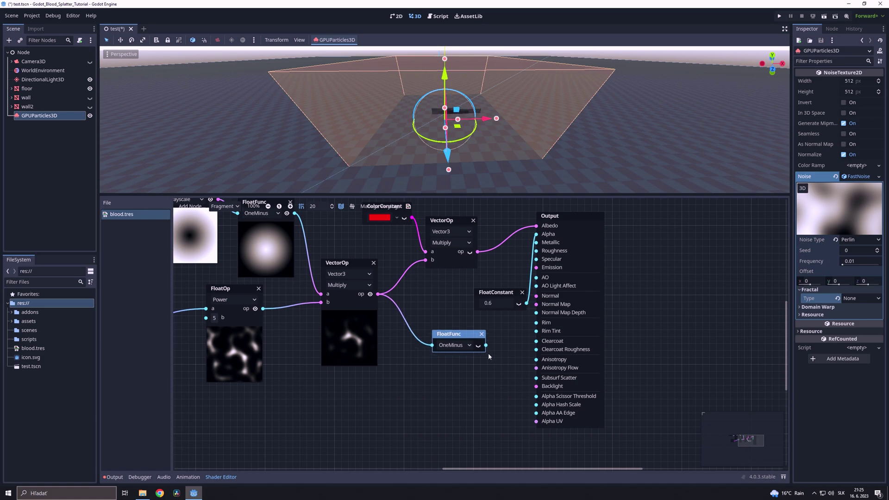
click(479, 345)
drag(489, 345, 539, 396)
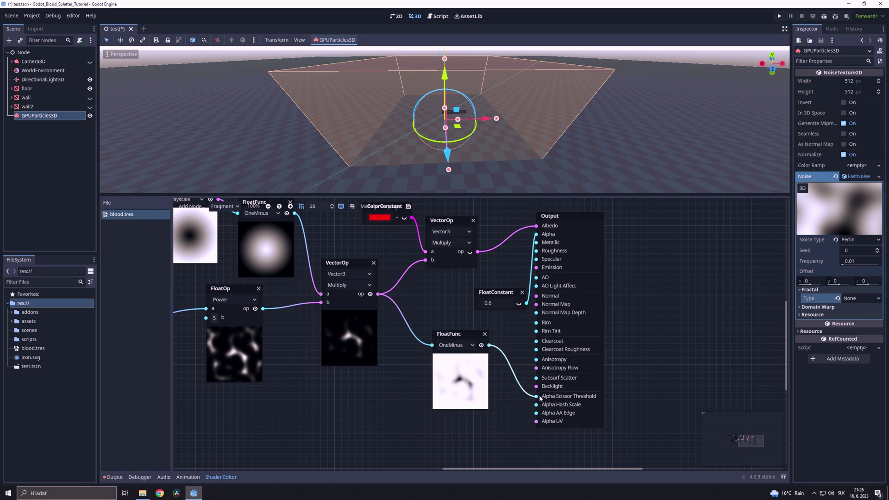
- Raise the GPUParticles3D node slightly along its vertical axis in the 3D scene
scroll(485, 138, up, 5)
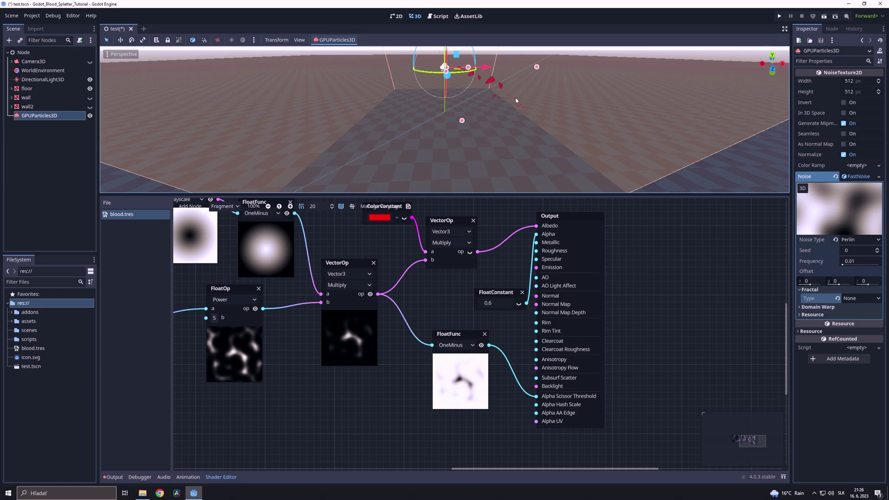
middle_drag(516, 102, 390, 92)
scroll(483, 91, up, 4)
middle_drag(483, 93, 419, 151)
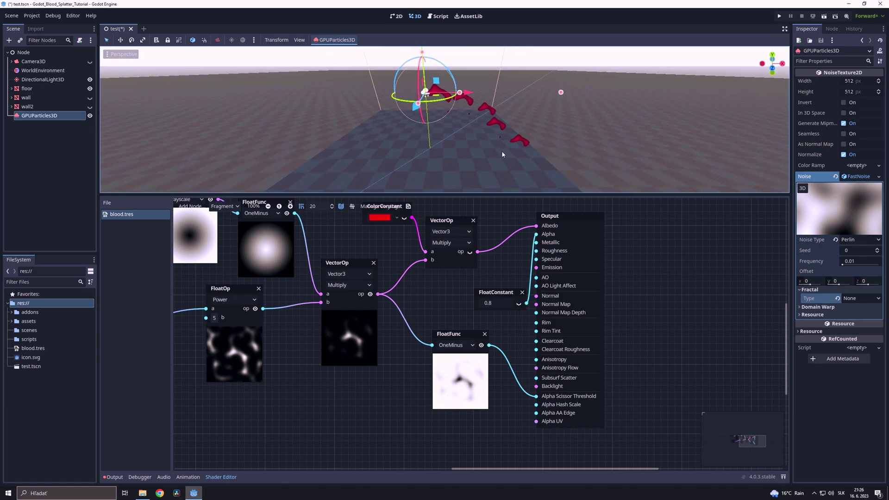
scroll(455, 167, down, 10)
middle_drag(404, 334, 537, 338)
scroll(422, 352, down, 4)
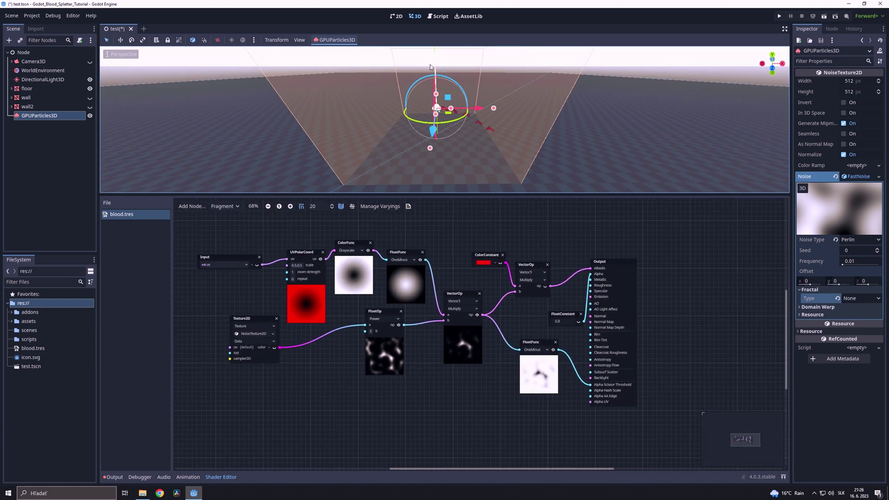
drag(430, 67, 430, 55)
- In the Vertex shader graph, connect a new GetBillboardMatrix node to Model View Matrix and enable Keep Scale
middle_drag(287, 395, 445, 390)
right_click(264, 307)
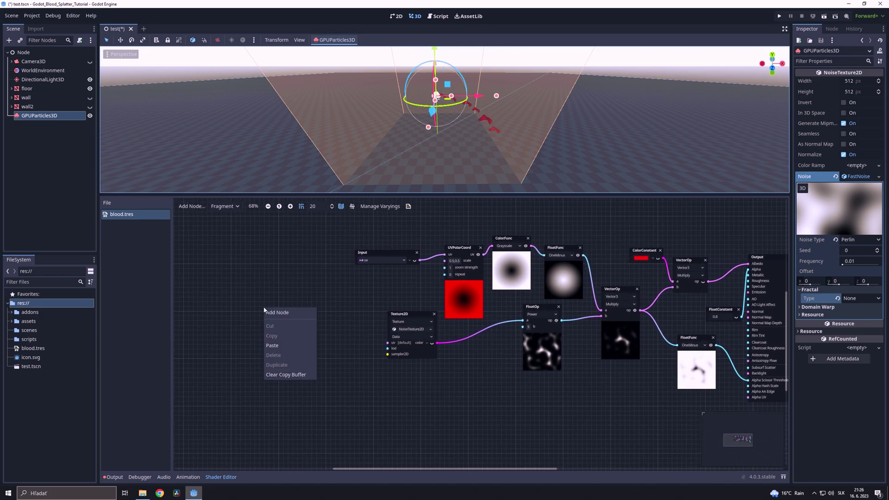
click(217, 207)
click(222, 213)
right_click(295, 308)
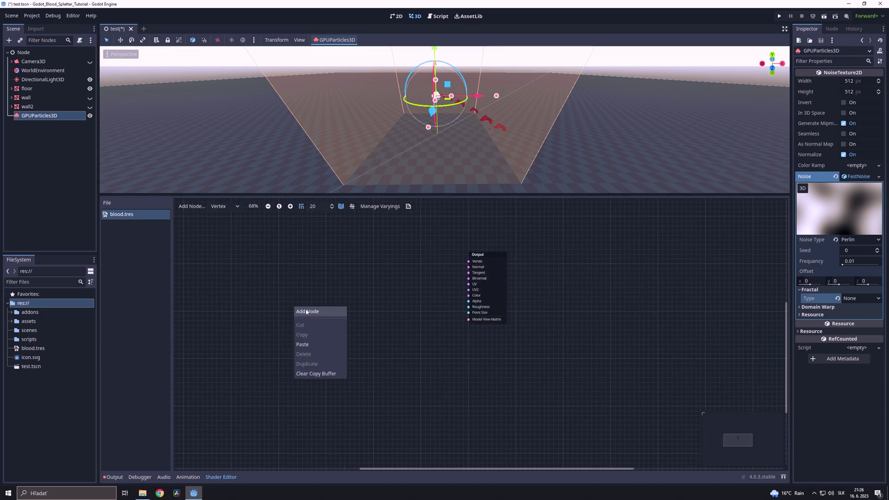
click(306, 311)
text(bil)
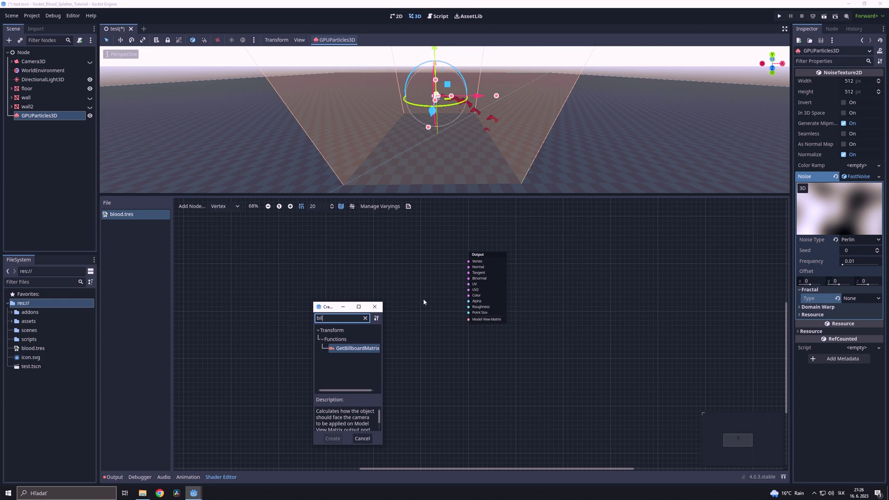
double_click(366, 348)
drag(367, 336, 469, 319)
click(400, 319)
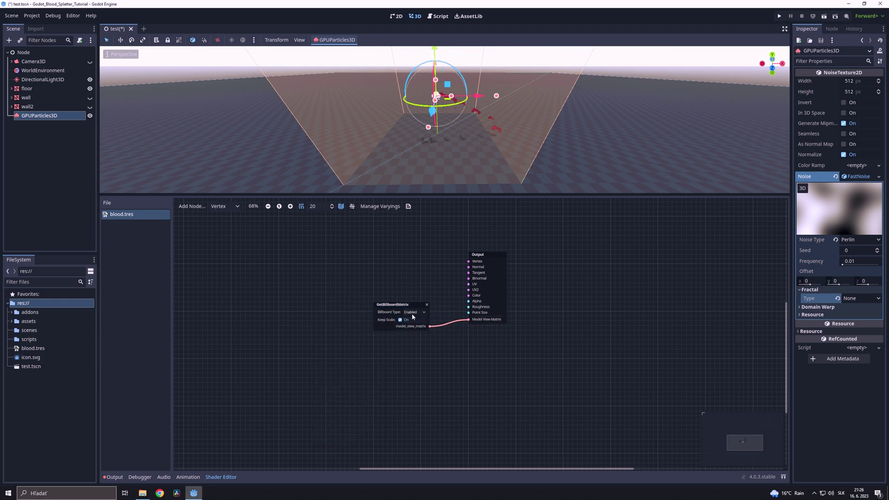
- Move the GetBillboardMatrix node down out of the way and add an instance_id Input node above it
mouse_move(532, 134)
middle_down()
mouse_move(357, 134)
mouse_move(518, 138)
middle_up()
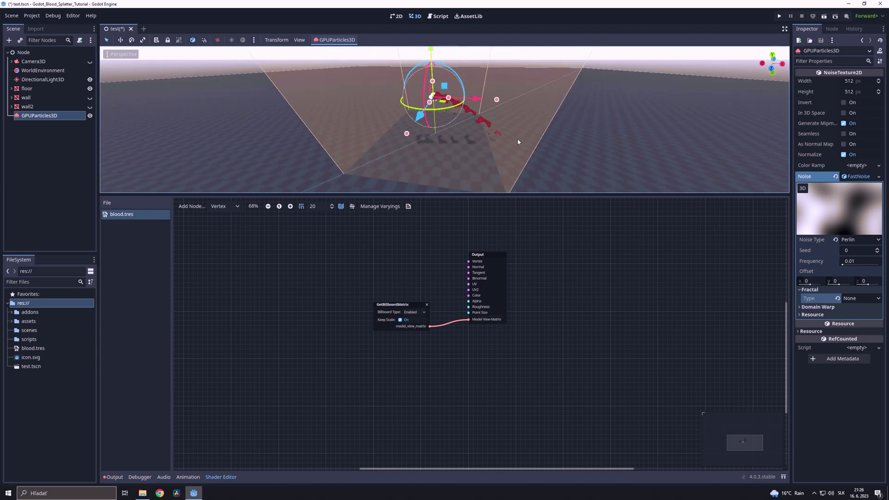
click(388, 307)
drag(388, 308, 346, 364)
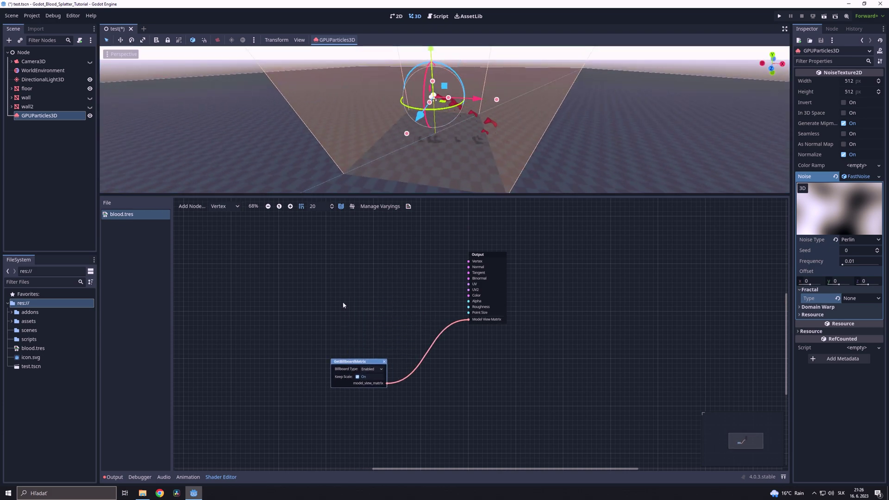
right_click(343, 283)
click(359, 289)
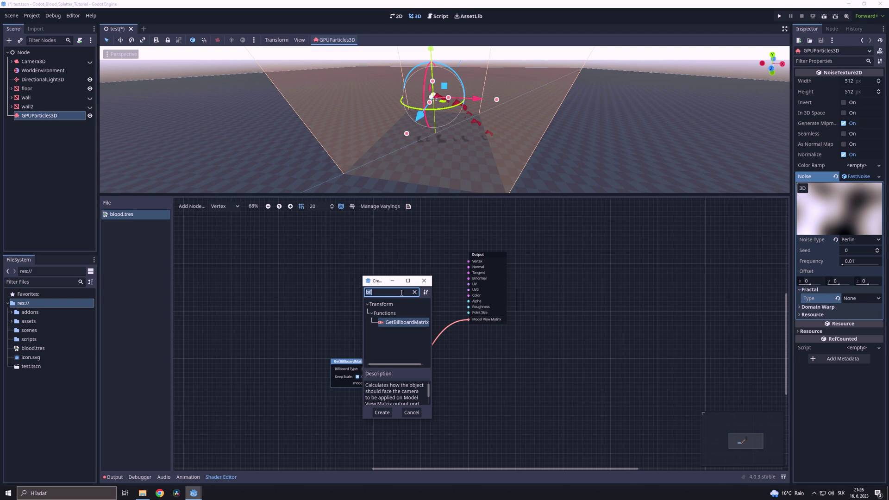
text(id)
double_click(398, 315)
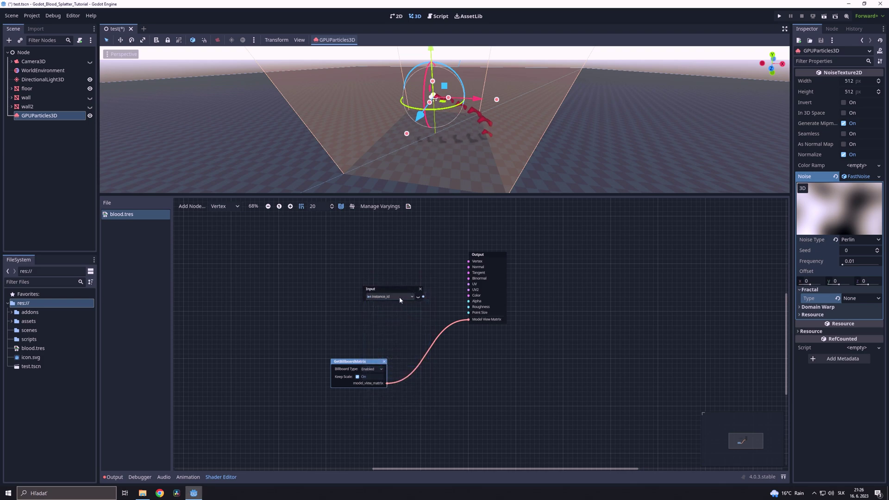
drag(398, 290, 418, 282)
- Feed instance_id into the x input of a new VectorCompose node, connect its vec output to Color and space the nodes out
text(vec)
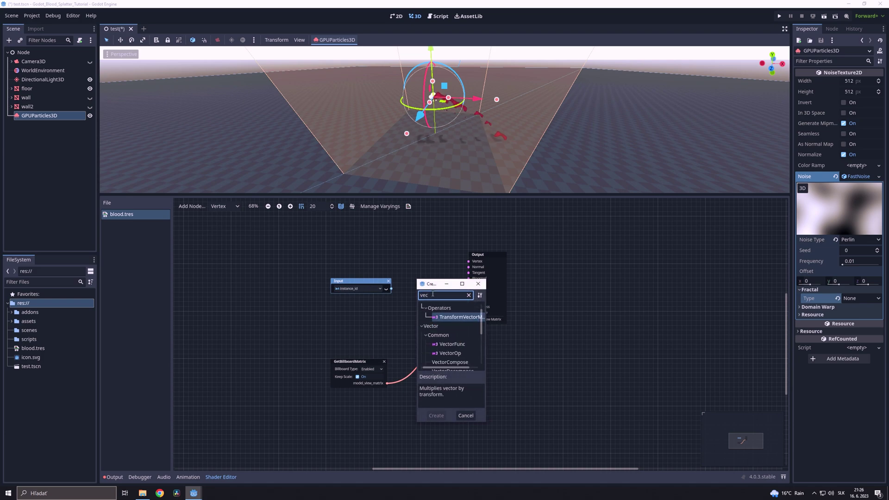
click(459, 361)
double_click(458, 359)
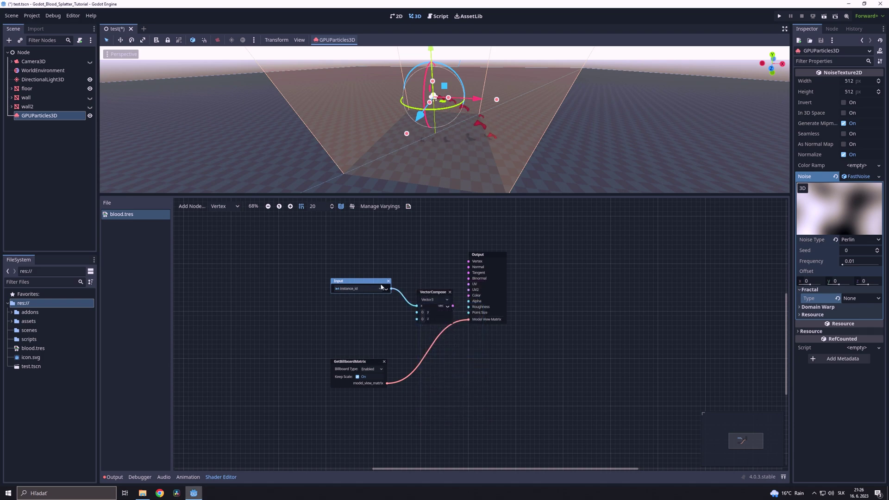
drag(361, 281, 303, 280)
drag(436, 286, 467, 300)
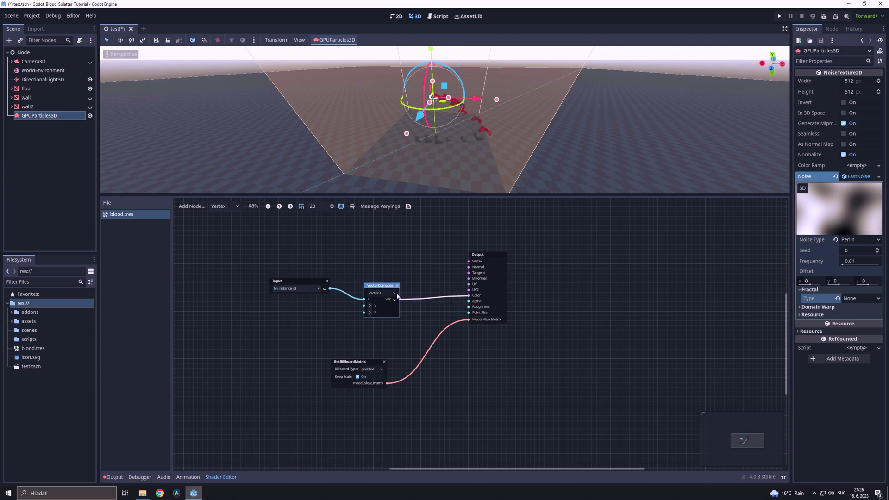
drag(381, 285, 400, 282)
- In the Fragment shader graph, add a color Input node and place it well before the Texture2D node
click(225, 207)
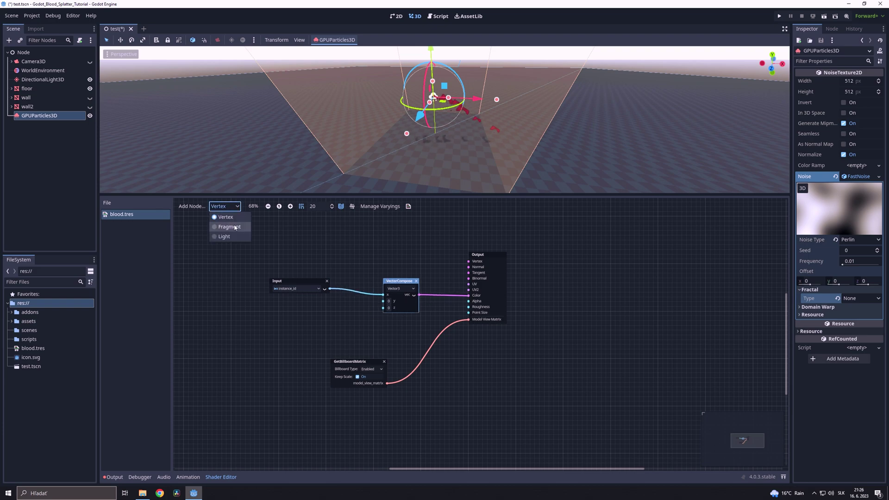
click(235, 227)
scroll(242, 328, down, 1)
middle_drag(215, 313, 285, 318)
right_click(285, 318)
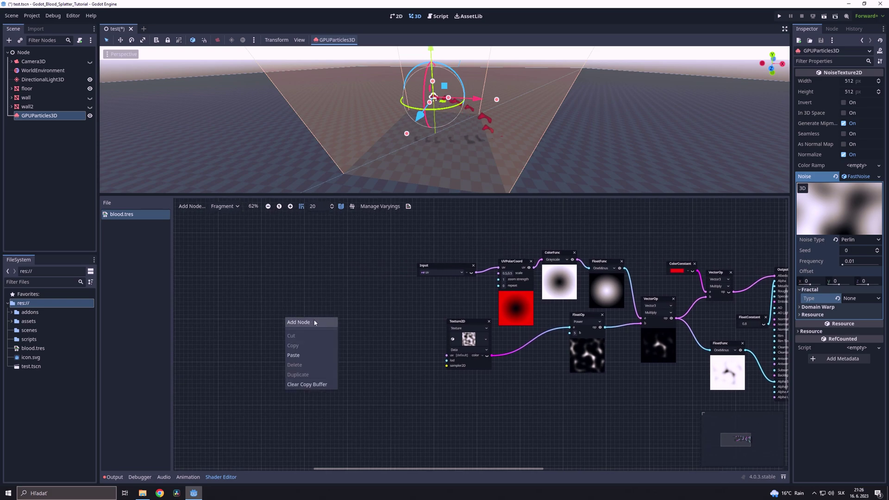
click(319, 322)
text(colo)
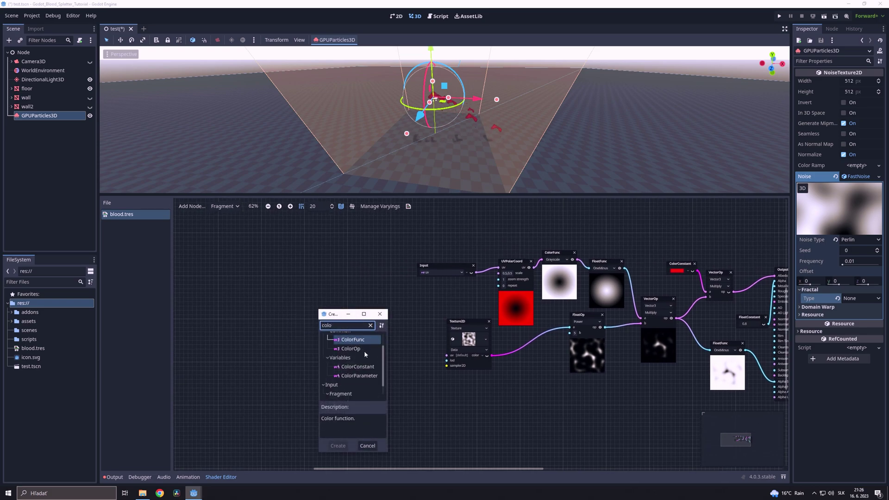
scroll(365, 352, down, 1)
double_click(347, 394)
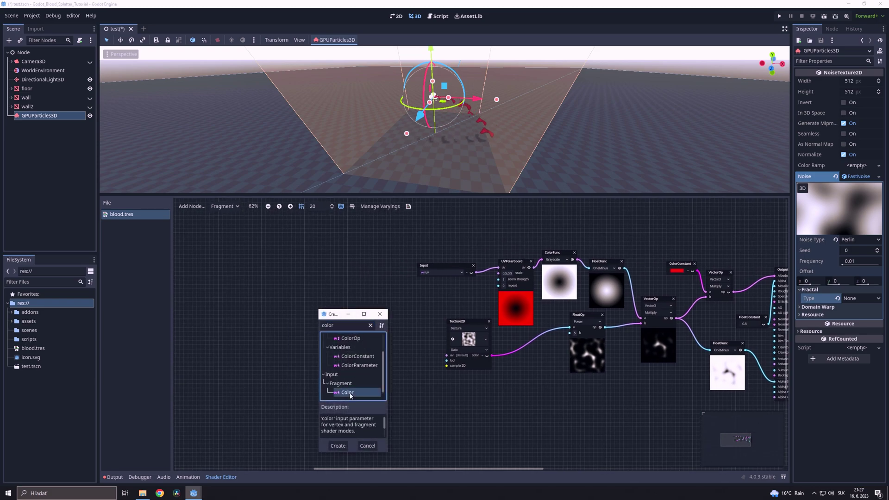
drag(337, 324, 241, 332)
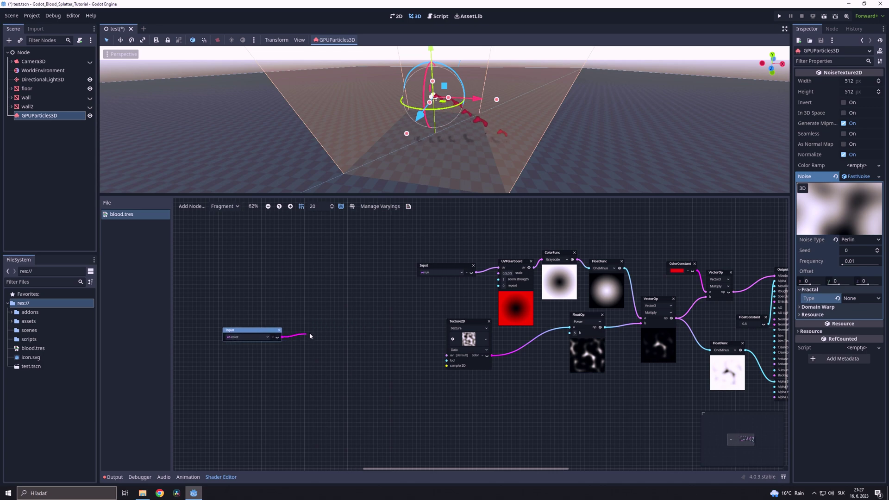
- Feed the color Input node into a new VectorDecompose node
drag(329, 332, 329, 332)
text(de)
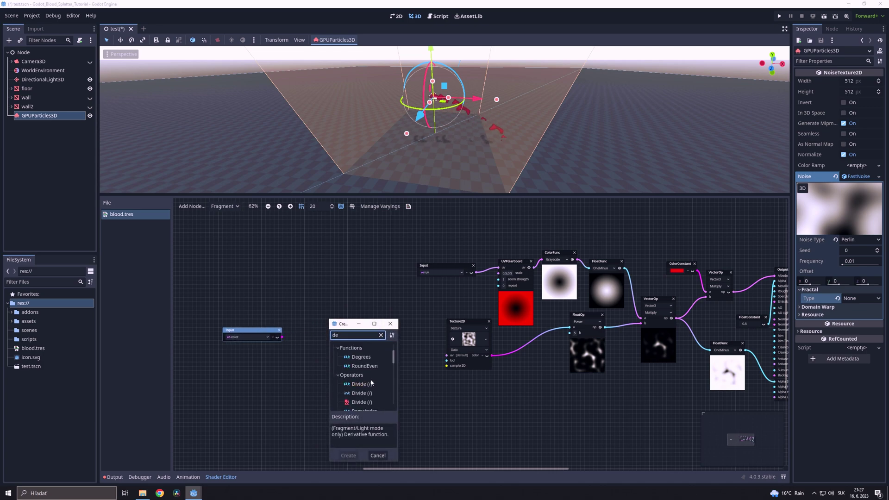
text(c)
double_click(374, 365)
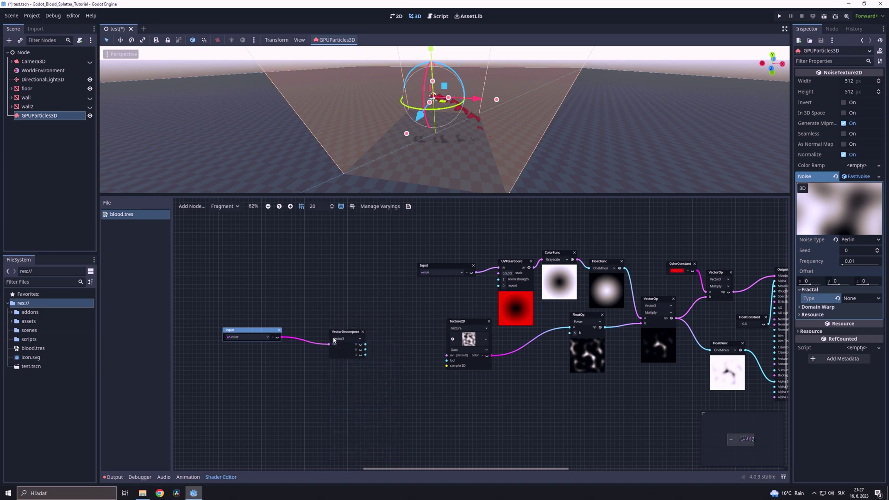
- Feed VectorDecompose's first output into a new FloatOp node, set it to Multiply by 0.1, and move both nodes back to make room
drag(366, 345, 390, 330)
text(f)
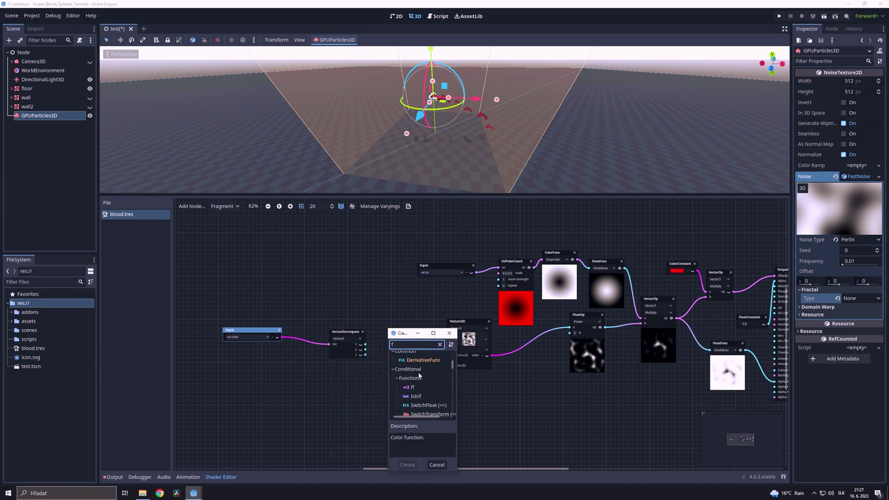
text(lo)
double_click(422, 361)
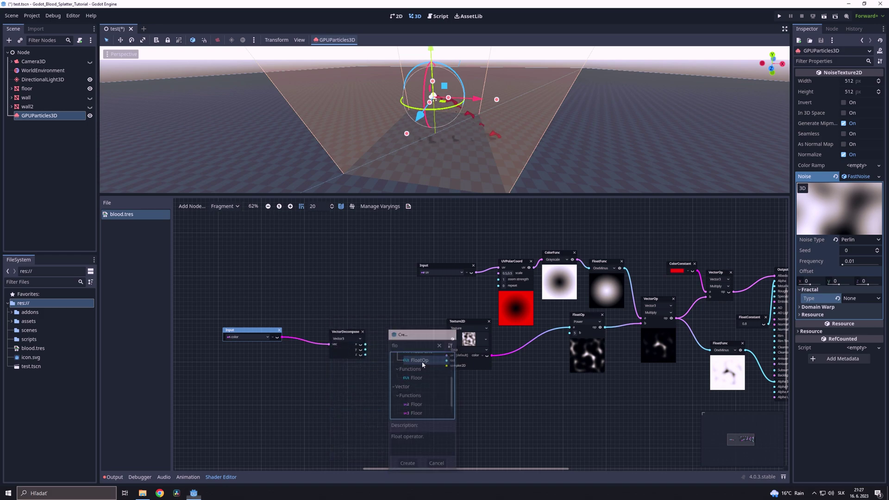
click(408, 349)
click(410, 383)
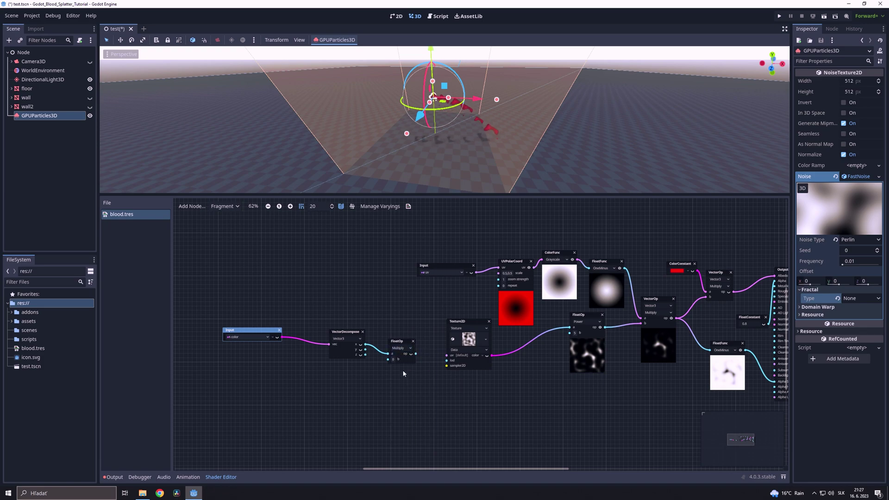
click(393, 360)
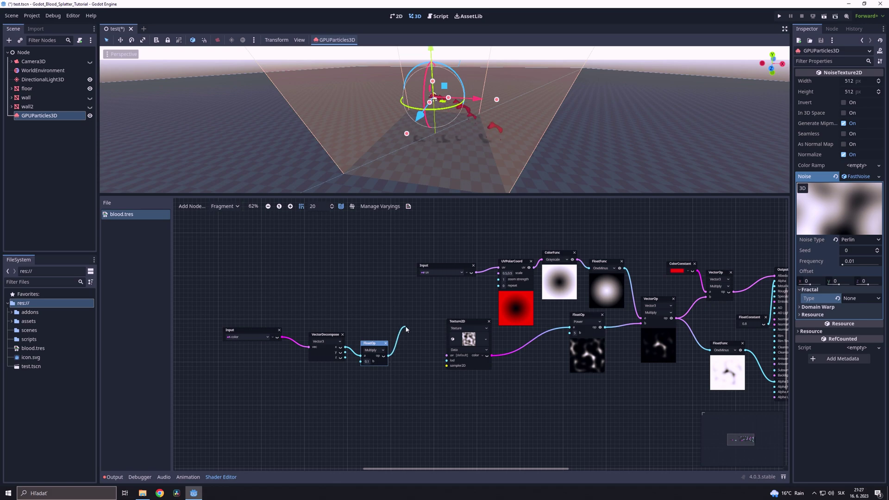
- Insert a UVFunc Panning node with the FloatOp result as offset and the uv Input as uv, feeding the uv port of Texture2D
drag(406, 328, 407, 329)
text(flo)
text(uv)
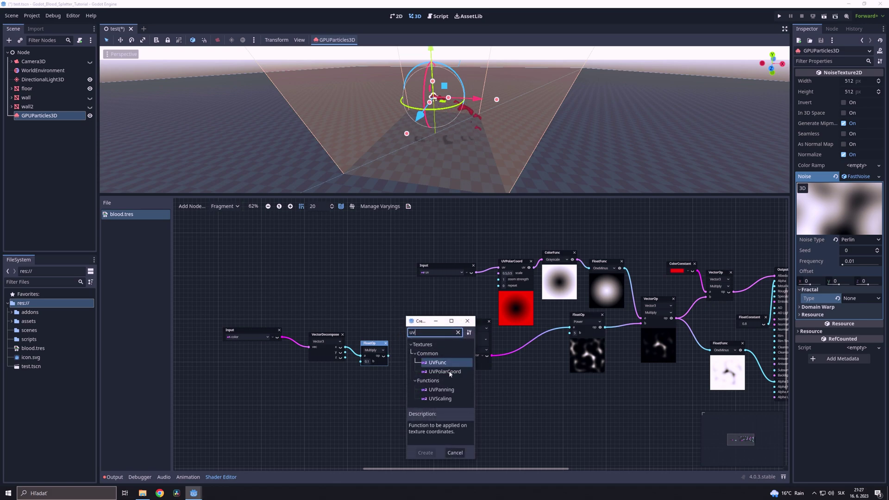
double_click(442, 364)
drag(429, 340, 396, 335)
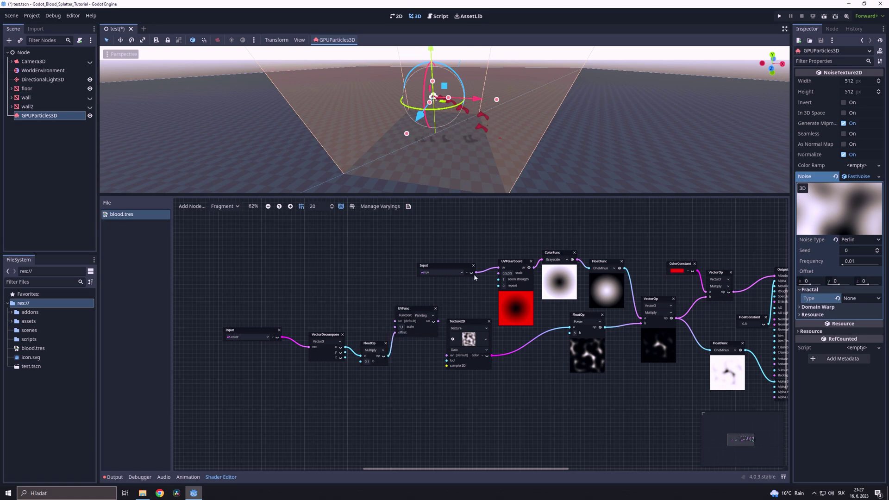
drag(474, 277, 374, 288)
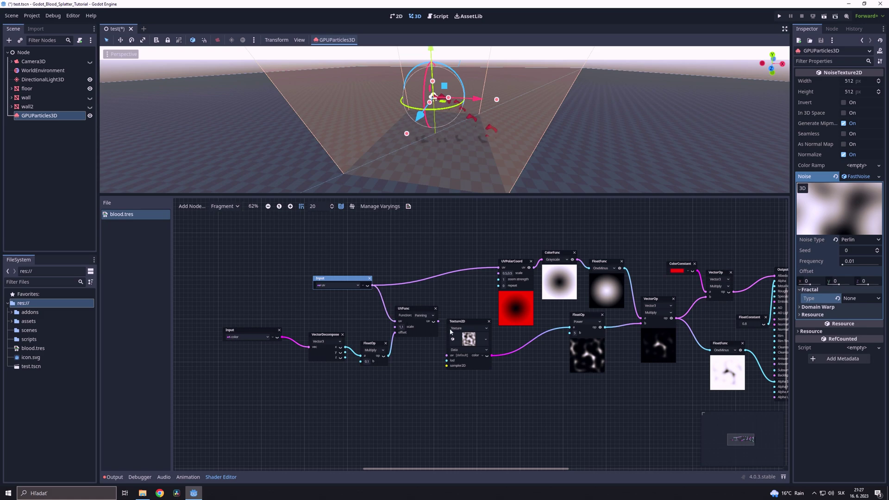
drag(450, 332, 480, 345)
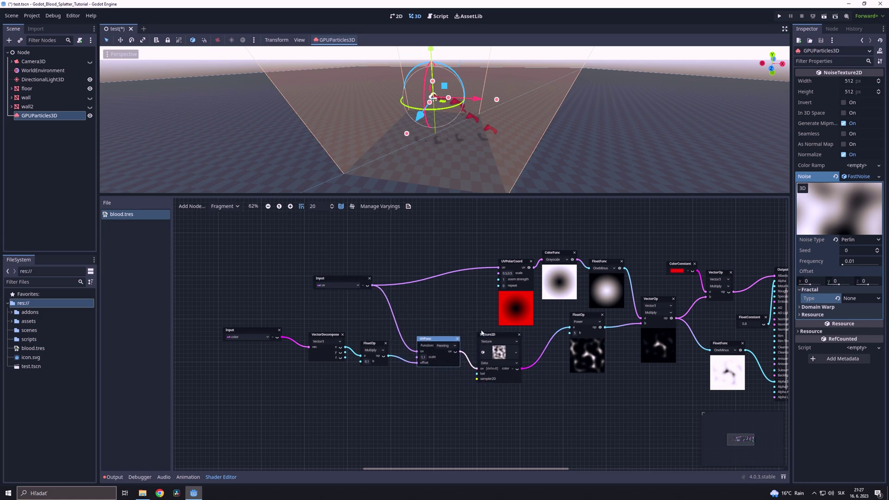
- Set the GPUParticles3D node's Amount to 100 and save the scene
scroll(533, 133, up, 8)
middle_drag(532, 132, 507, 139)
scroll(507, 139, down, 3)
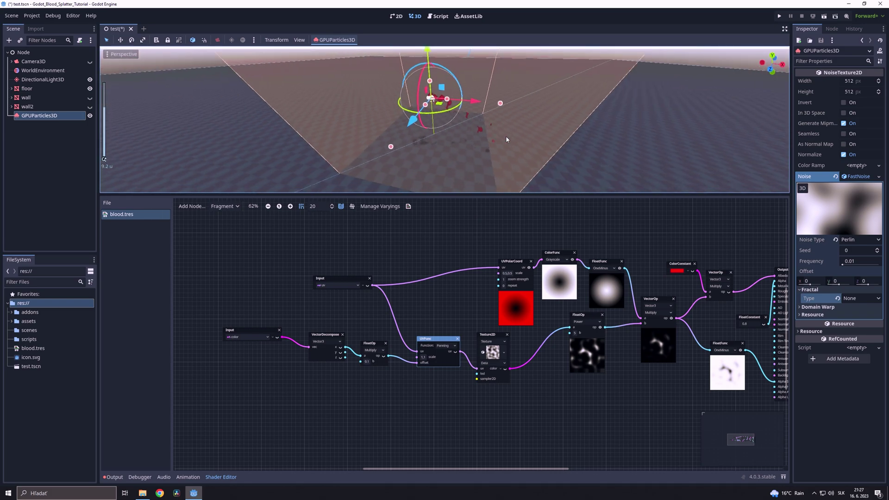
click(862, 41)
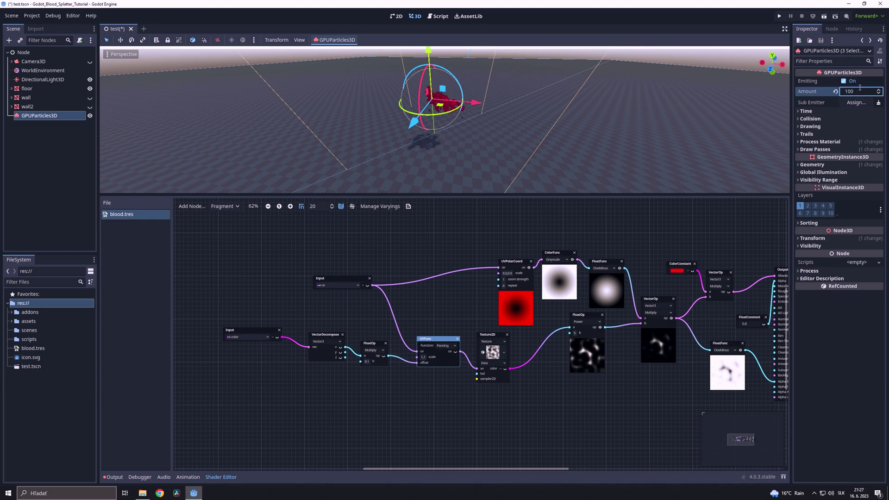
scroll(668, 141, up, 3)
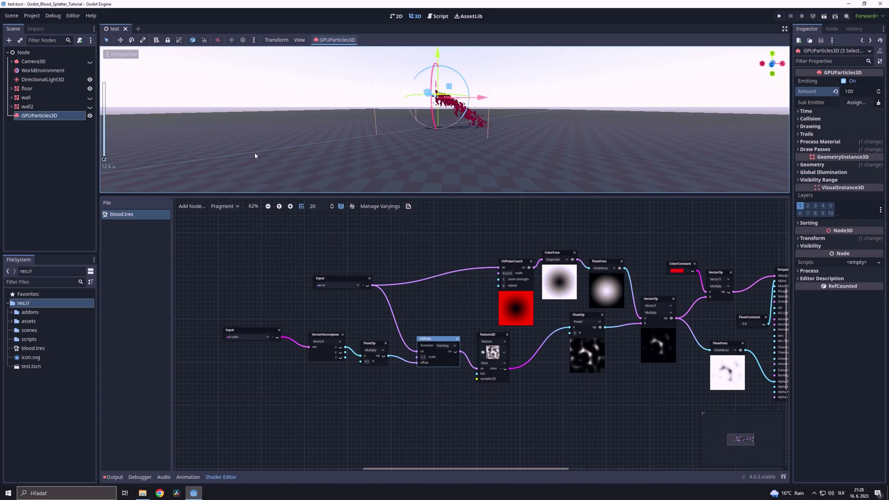
- Add a GPUParticlesCollisionBox3D node to the scene and place it above GPUParticles3D in the tree
key(ctrl+a)
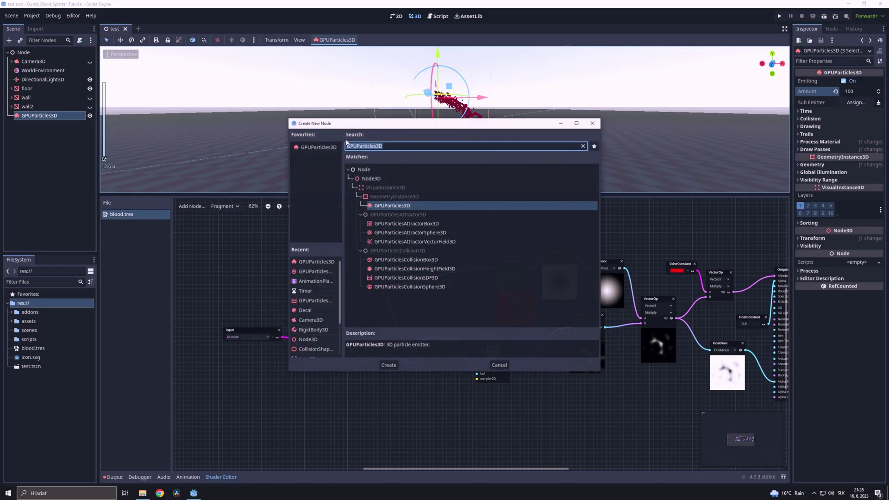
double_click(313, 272)
drag(79, 128, 55, 118)
click(55, 116)
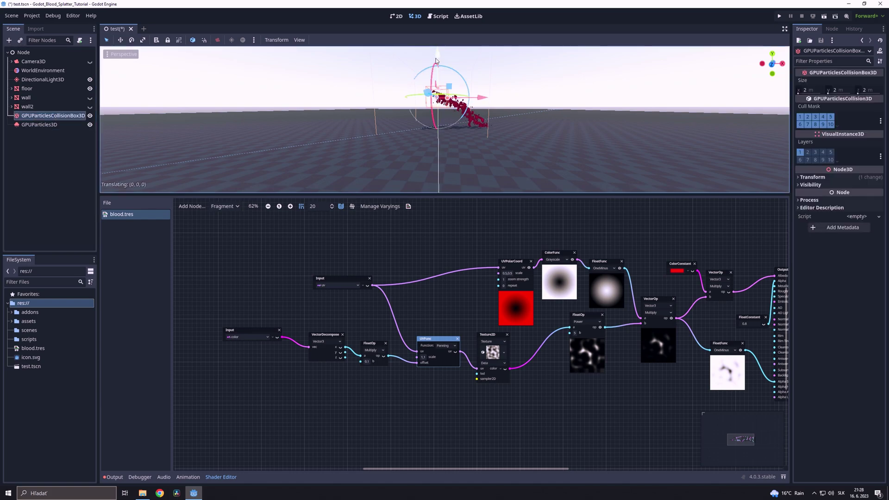
- Lower the collision box to the floor and resize it to 22 × 2 × 18 m
drag(436, 60, 436, 104)
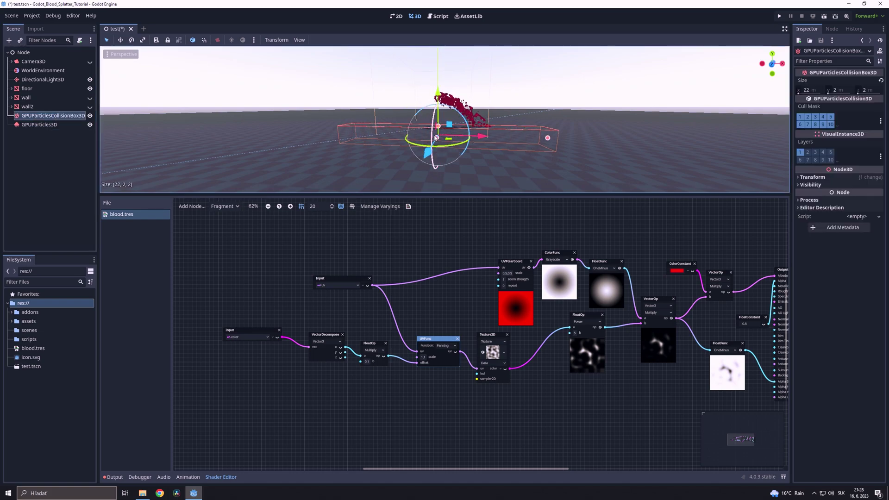
drag(438, 139, 396, 241)
scroll(477, 145, down, 2)
middle_drag(477, 145, 492, 136)
scroll(464, 149, up, 6)
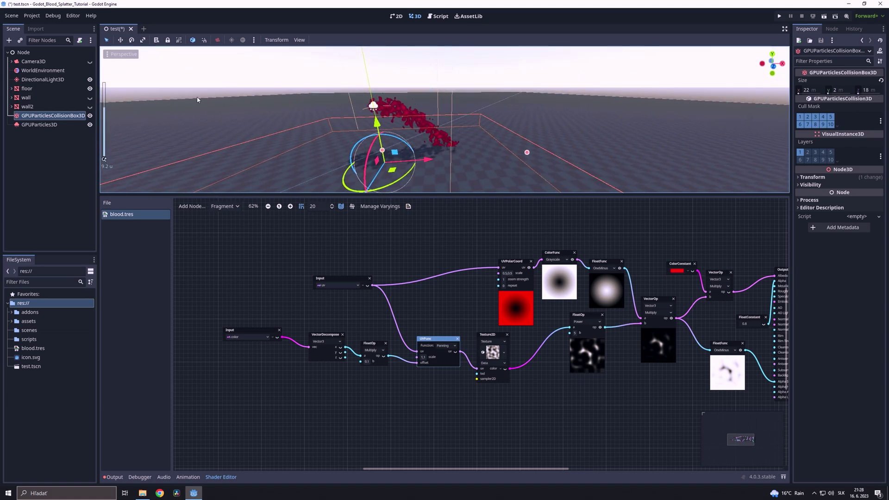
- Rename the GPUParticles3D node as blood
double_click(51, 126)
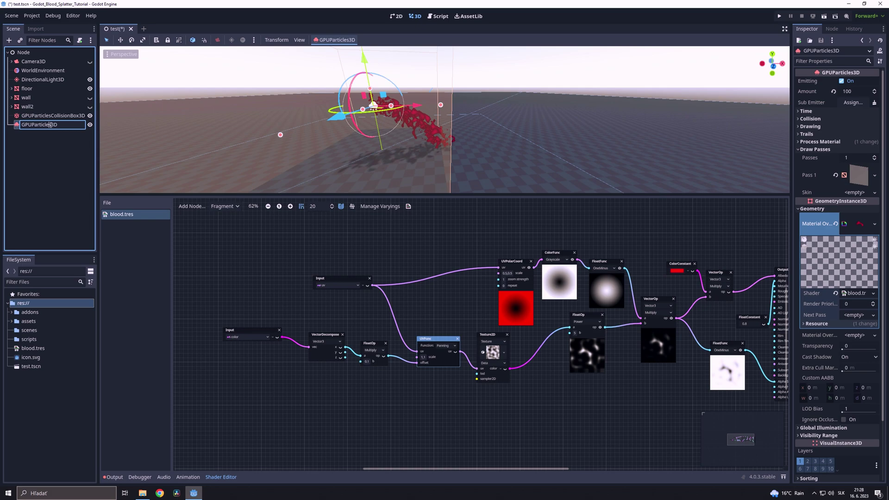
double_click(50, 125)
key(Return)
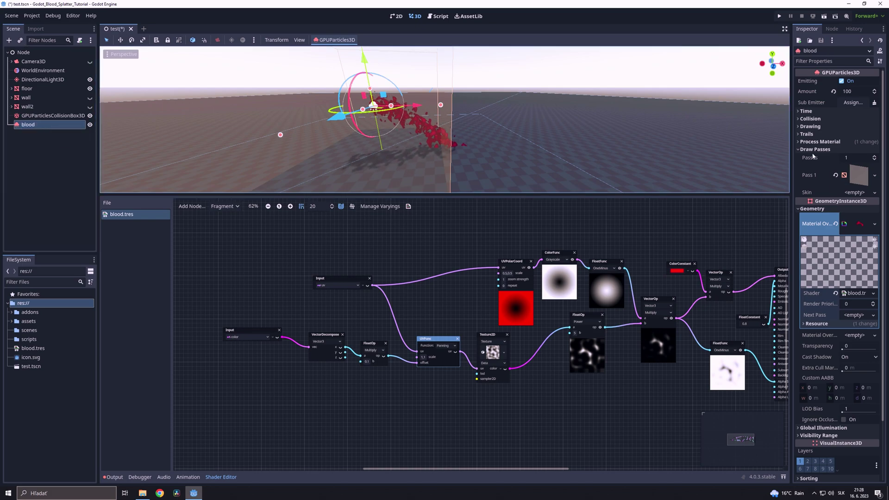
- Set the Collision mode of the blood node's process material to Hide On Contact
click(820, 141)
scroll(831, 249, down, 5)
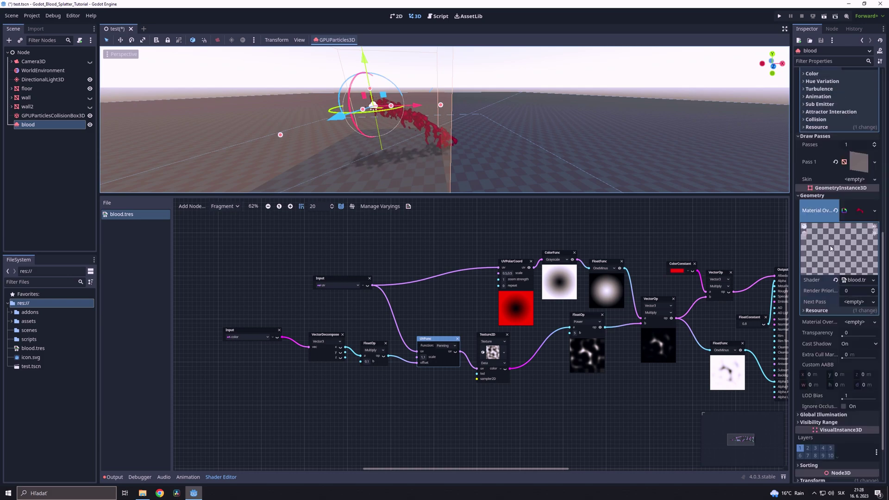
click(816, 120)
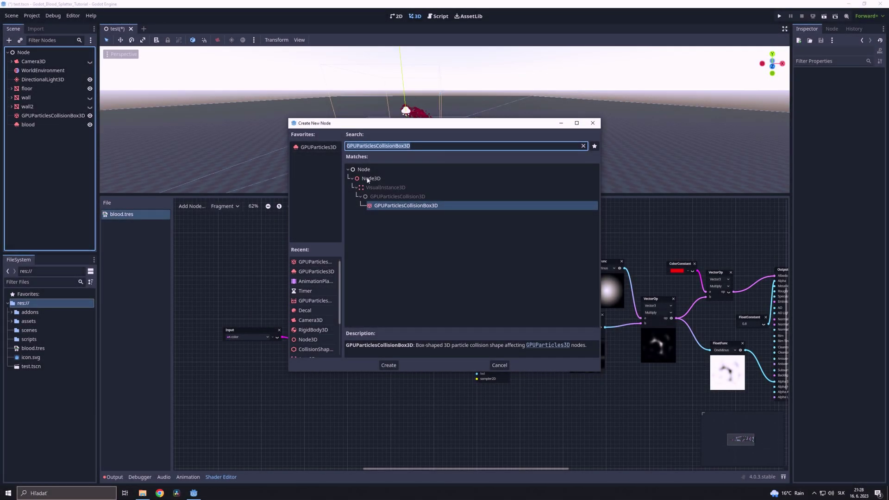
- Add a second GPUParticles3D node with a new ParticleProcessMaterial and a QuadMesh as draw pass 1
double_click(313, 150)
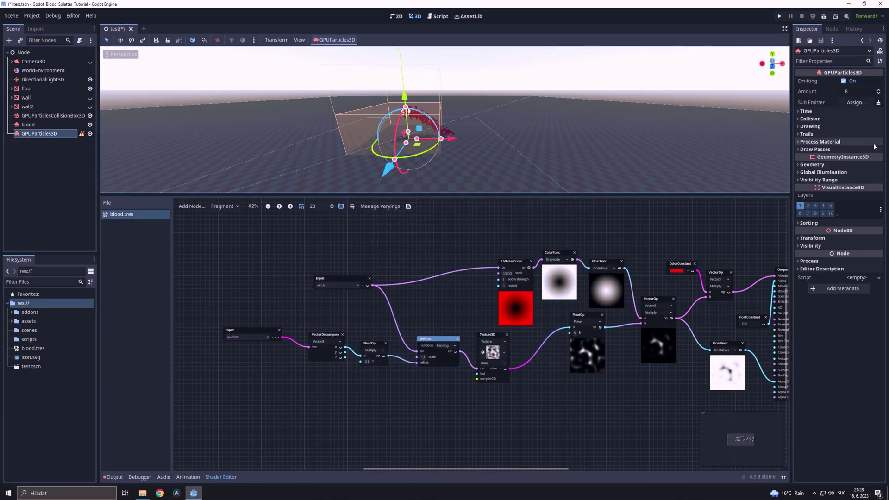
click(870, 143)
click(867, 150)
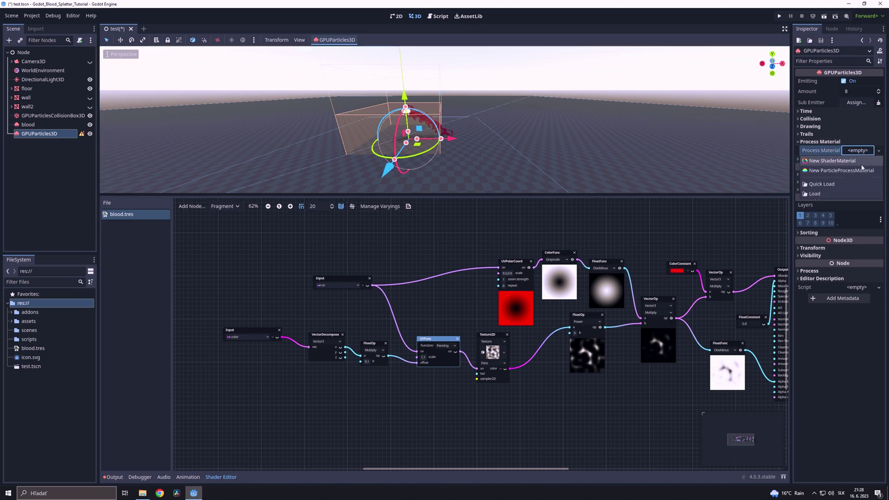
click(862, 170)
click(841, 160)
click(867, 180)
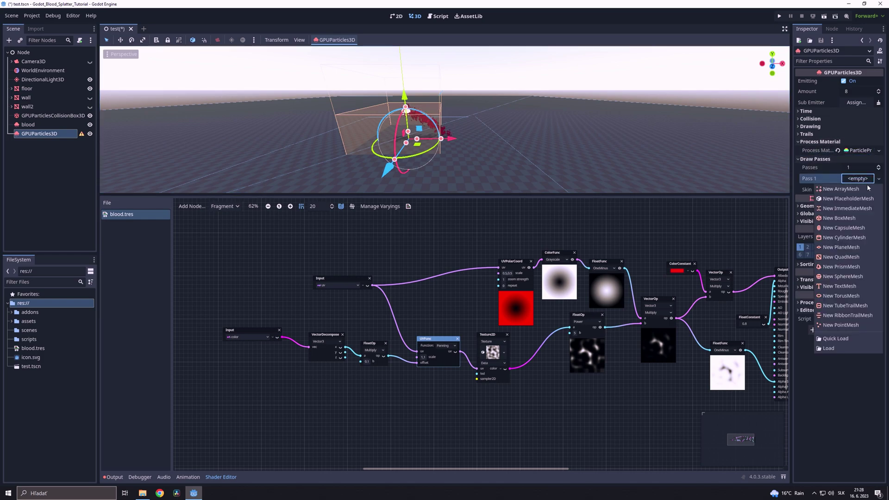
click(851, 257)
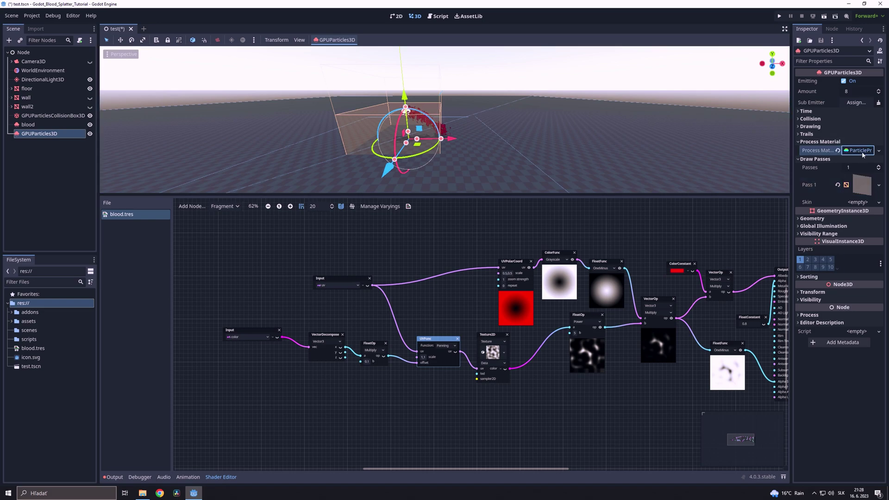
- Set the y gravity of the new particles' process material to 0
click(850, 153)
click(825, 185)
click(824, 232)
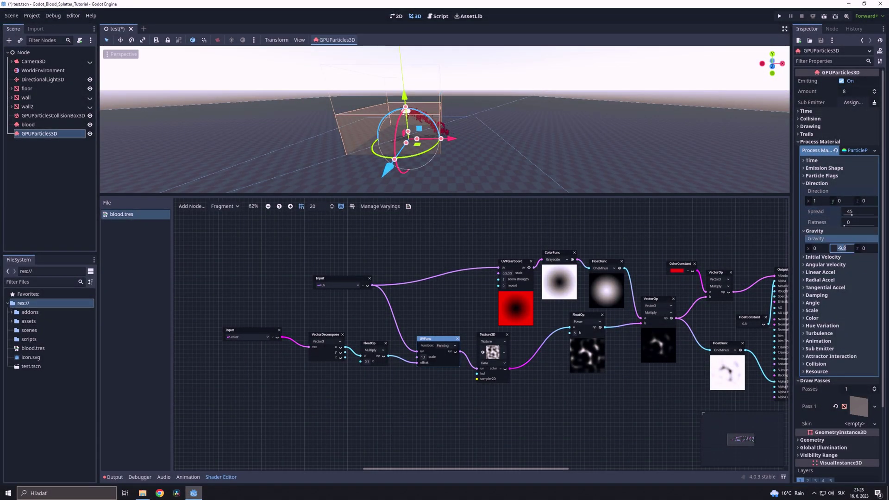
scroll(845, 250, down, 2)
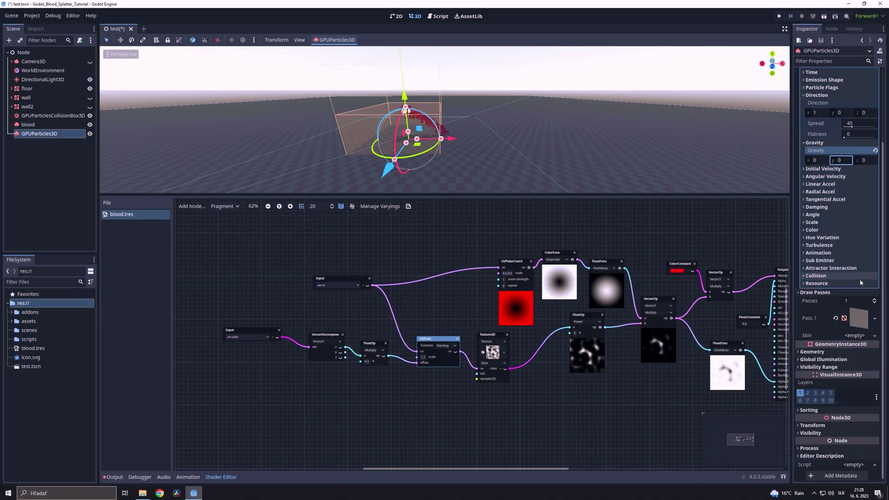
- Set the quad mesh's Orientation to Face Y and move the new particles node up near the floor surface
click(859, 318)
scroll(858, 315, down, 3)
click(860, 274)
click(857, 293)
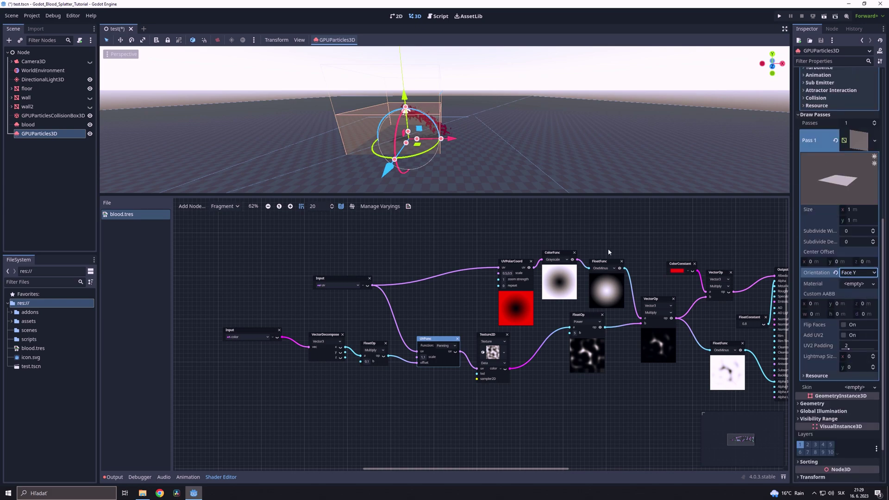
scroll(452, 155, up, 3)
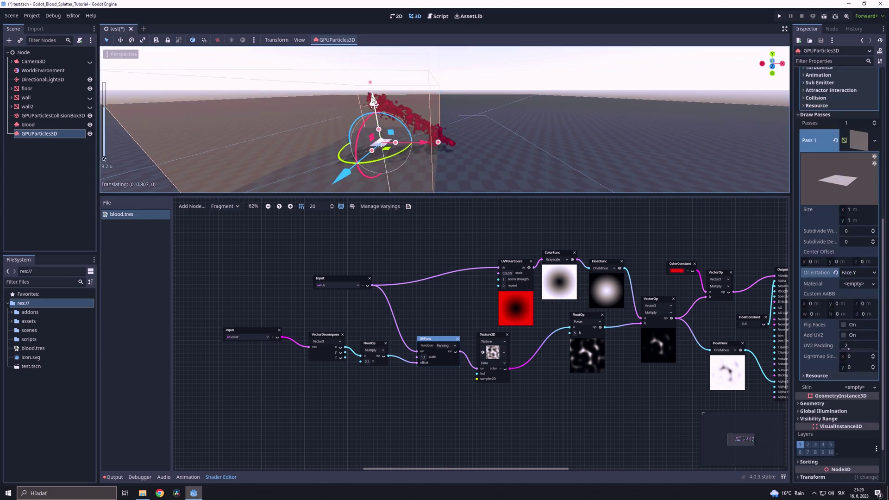
drag(418, 138, 430, 140)
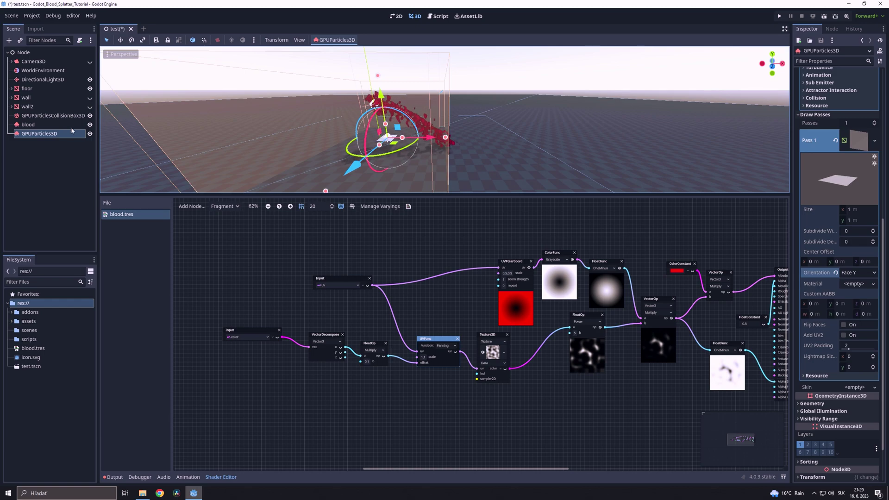
- Rename the new GPUParticles3D node as blood_spot
click(42, 134)
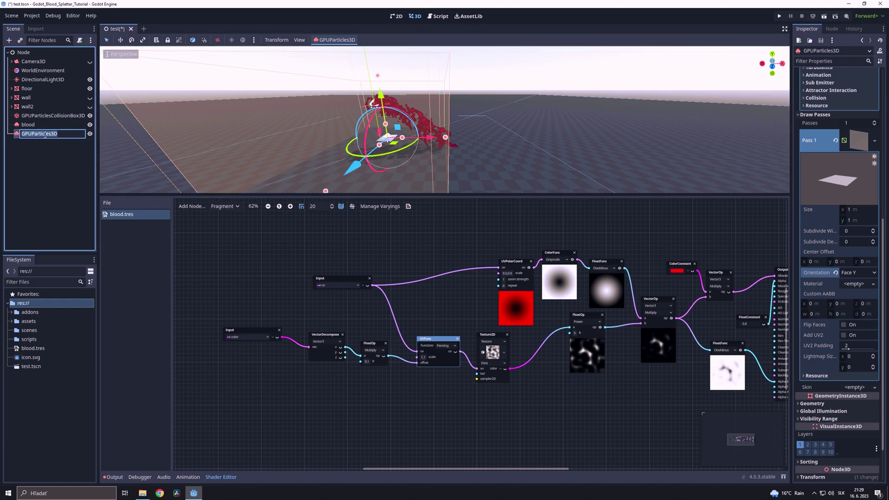
text(blood_sp)
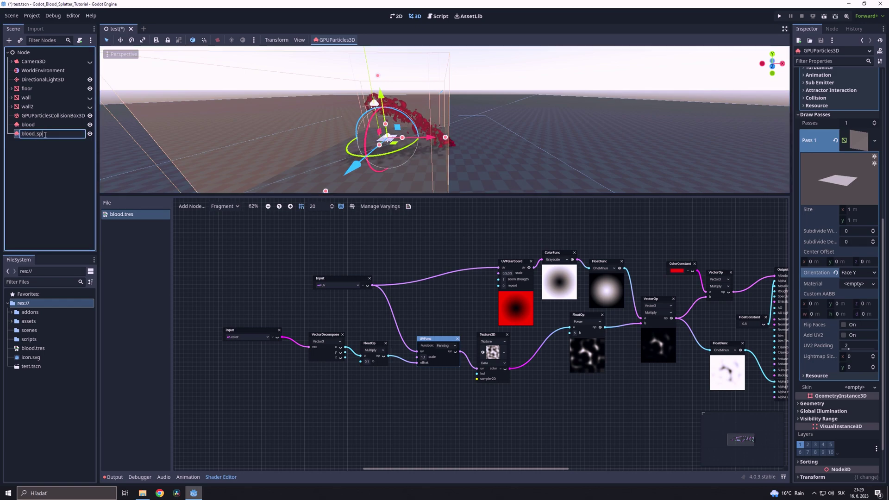
text(ot)
key(Return)
- Set the Sub Emitter mode of the blood node's process material to At Collision
click(29, 124)
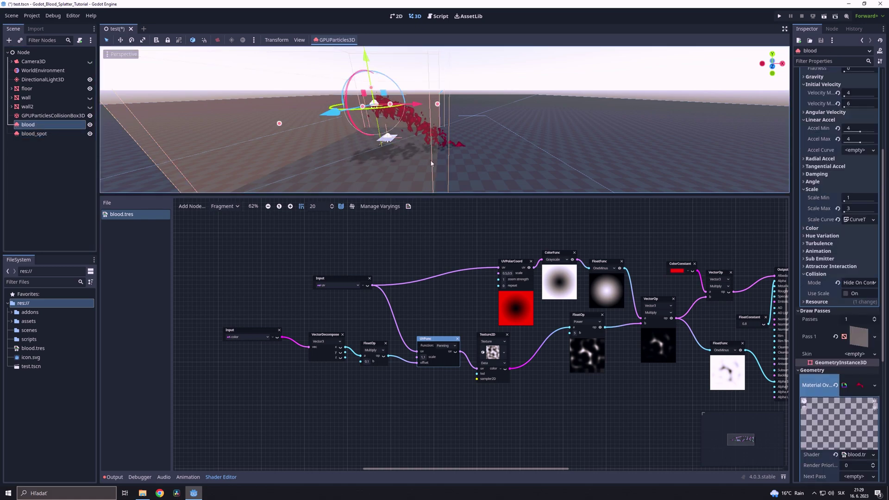
click(820, 259)
click(871, 271)
click(869, 308)
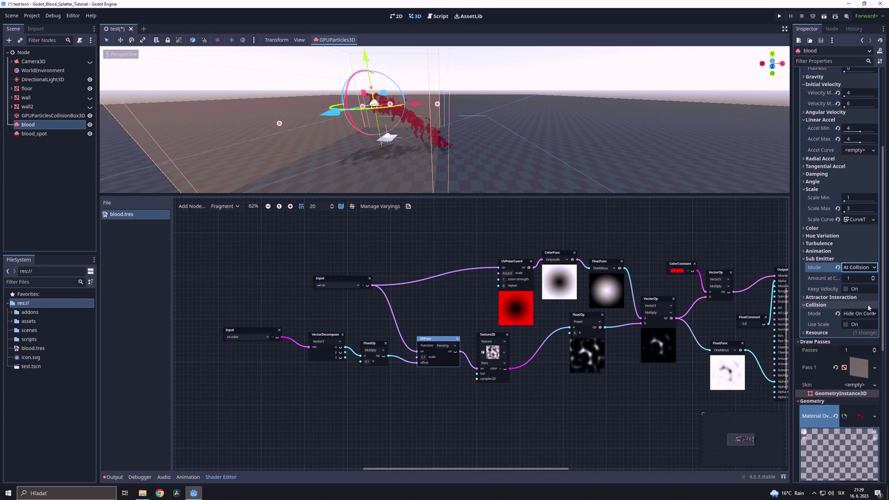
scroll(848, 231, up, 4)
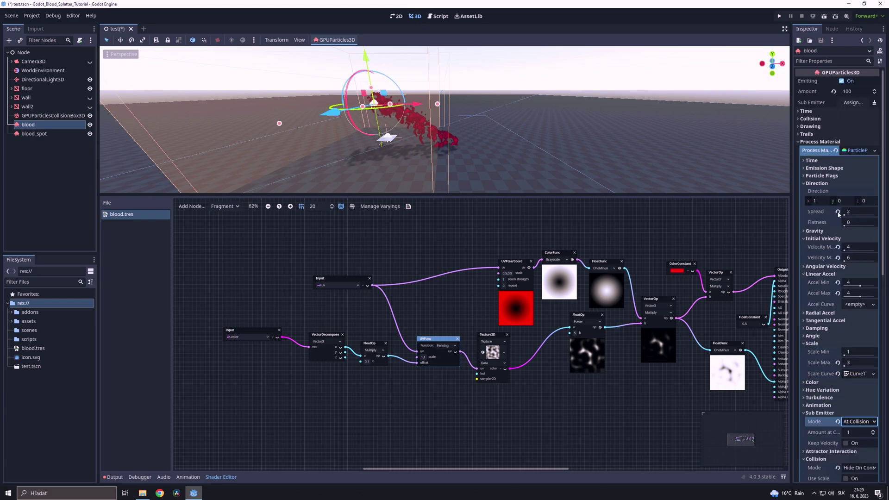
- Assign the blood_spot node as the Sub Emitter of the blood particles
click(852, 102)
click(416, 291)
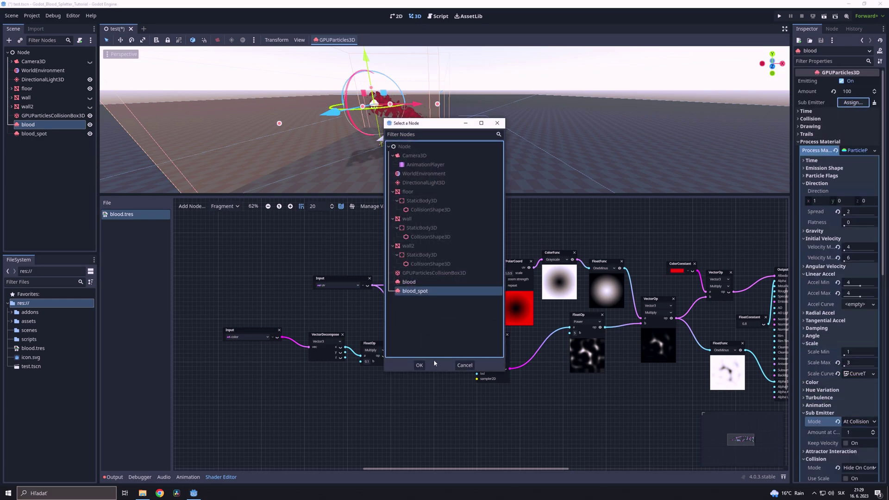
click(420, 365)
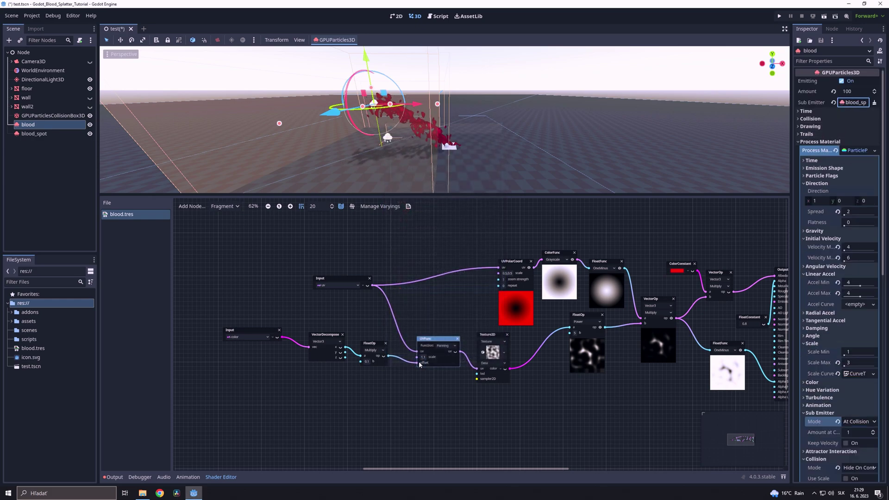
- Set the particle Amount of the blood_spot node to 100
click(20, 135)
scroll(877, 133, up, 10)
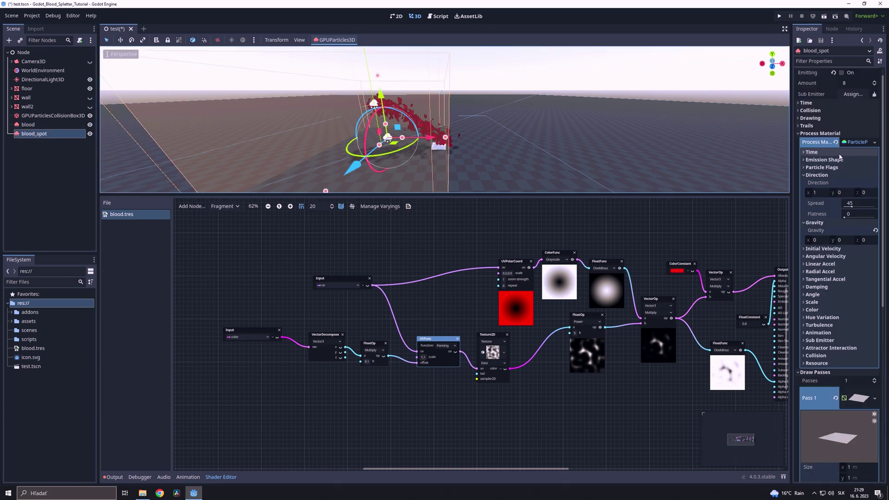
click(851, 93)
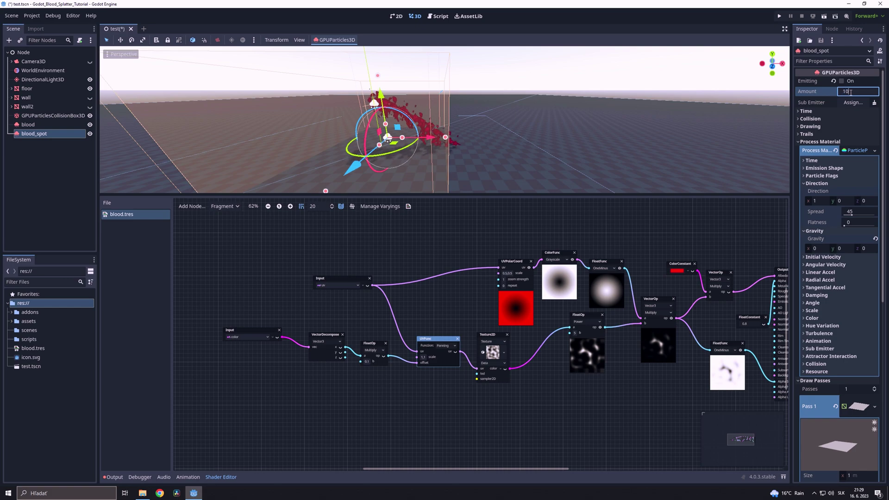
text(100)
key(Return)
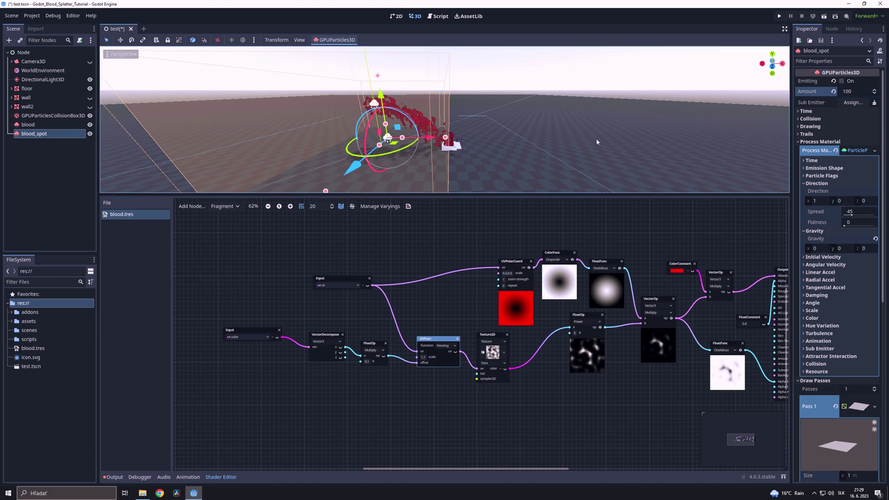
- Duplicate the shader file blood.tres as blood_spot.tres
scroll(514, 155, up, 3)
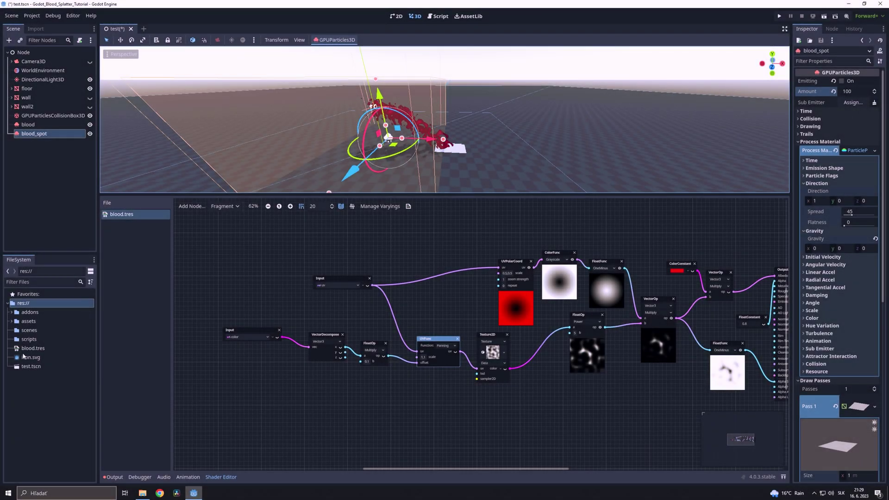
right_click(50, 349)
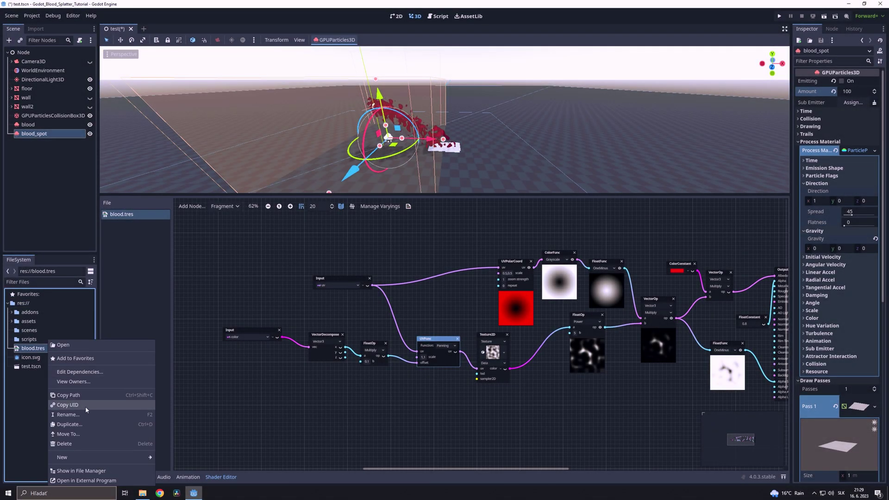
click(74, 425)
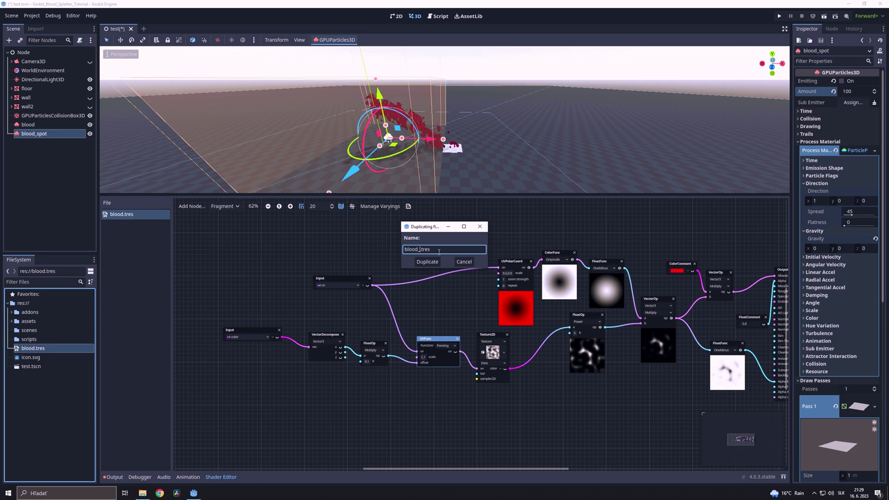
key(Return)
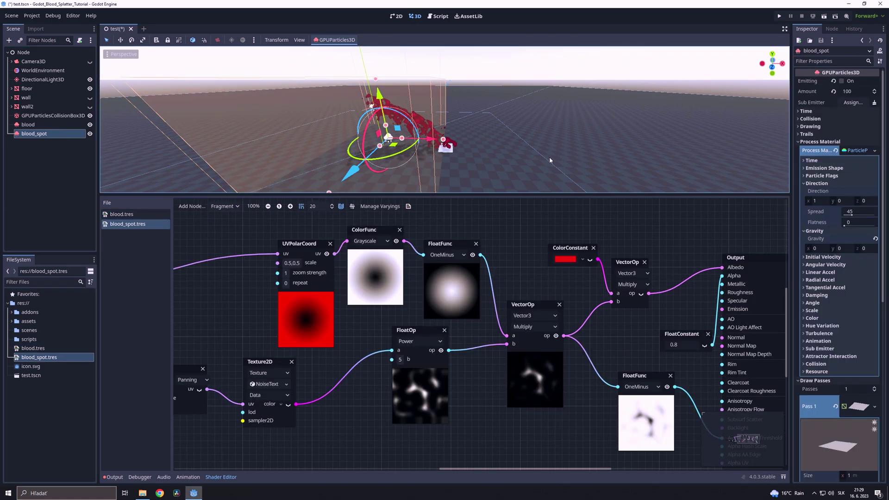
- Assign blood_spot.tres as the geometry Material Override of the blood_spot node
scroll(856, 249, down, 6)
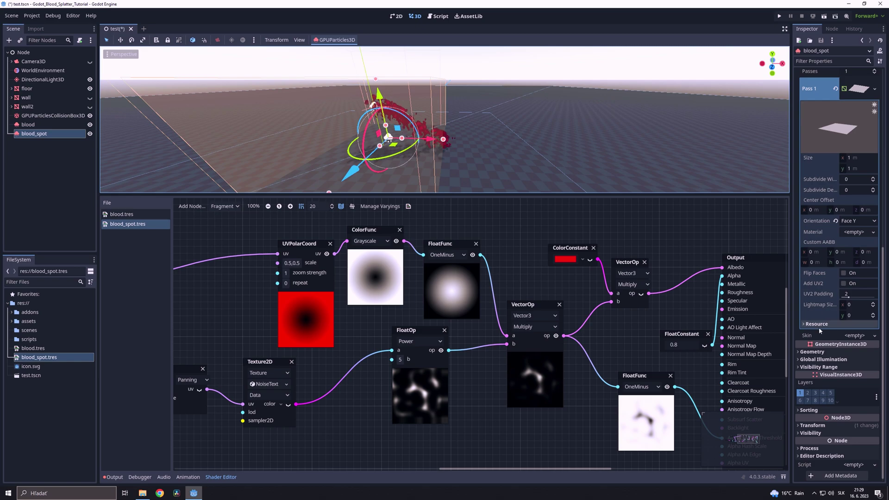
click(818, 352)
click(62, 358)
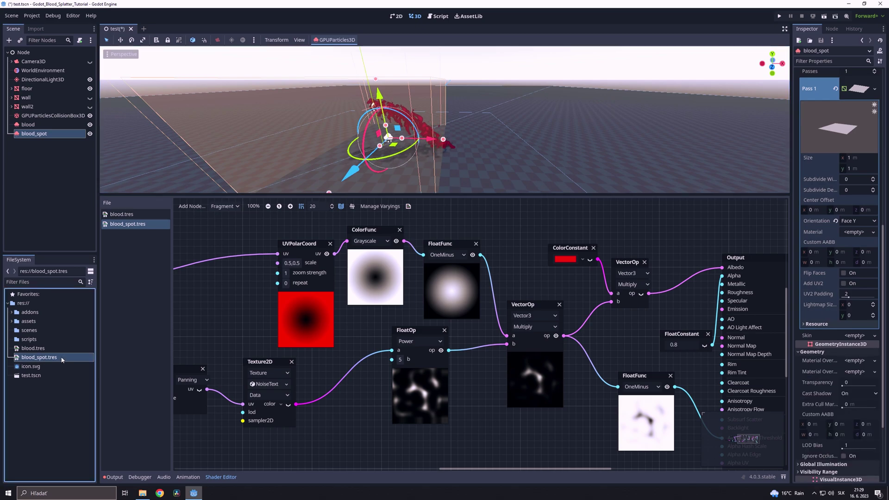
drag(856, 362, 856, 363)
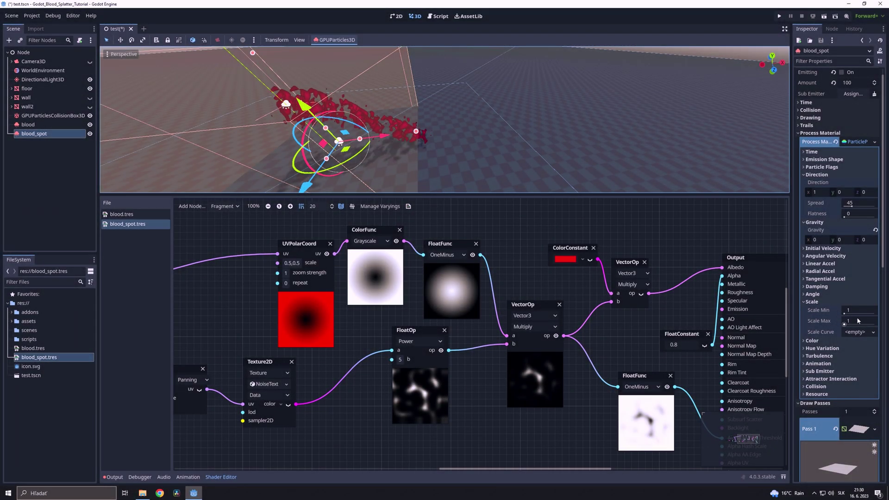
- Set Scale Max in the blood_spot process material to 3
click(853, 320)
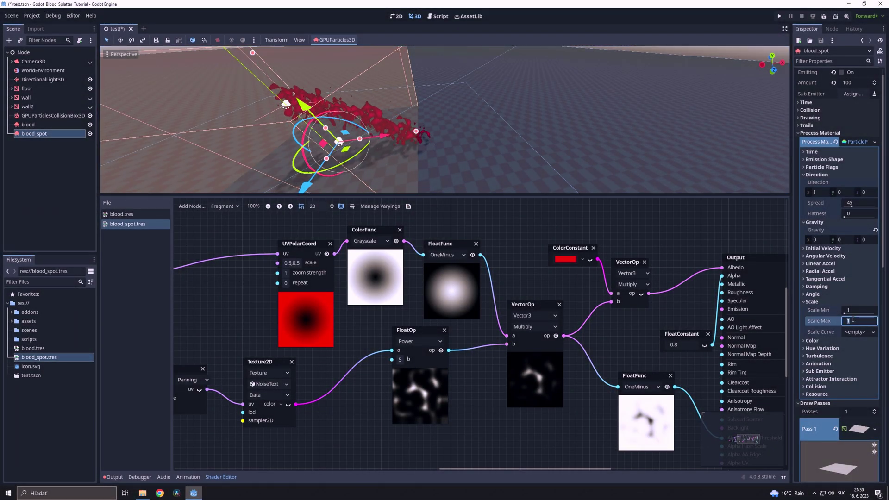
key(Return)
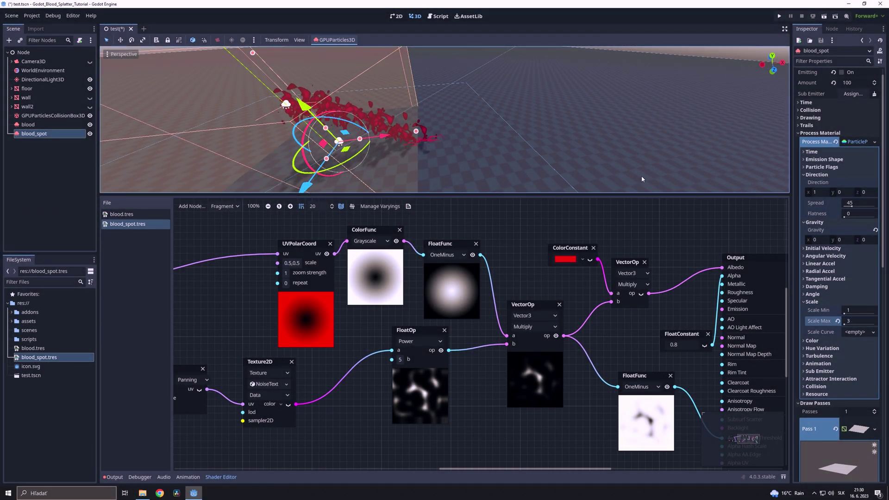
scroll(530, 156, up, 5)
middle_drag(527, 134, 543, 112)
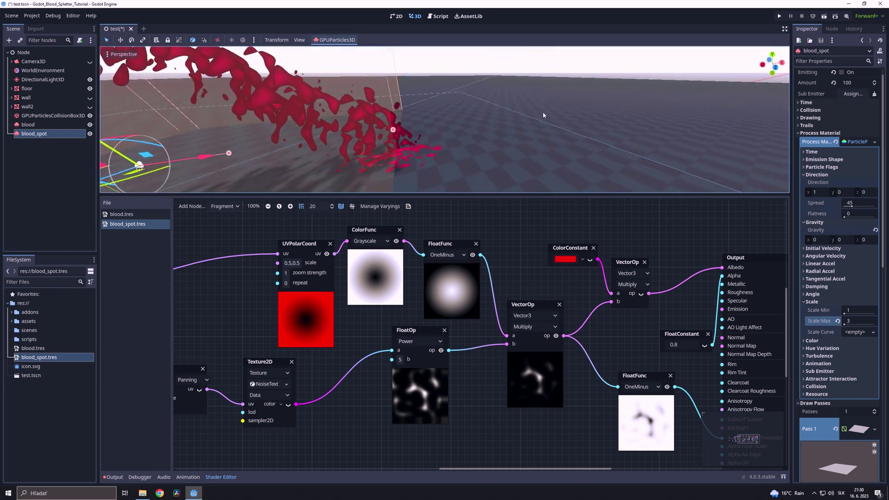
- Disconnect the matrix node from the Model View Matrix input in the vertex graph of blood_spot.tres
click(224, 206)
click(226, 217)
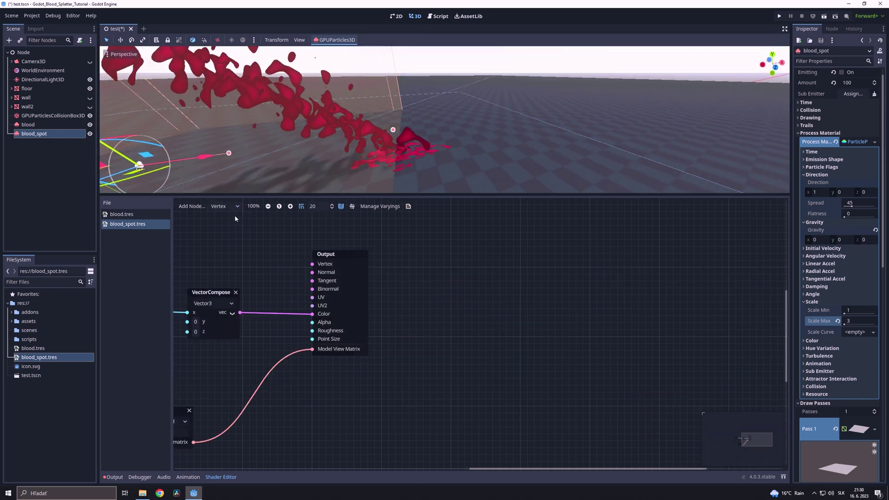
scroll(435, 169, down, 5)
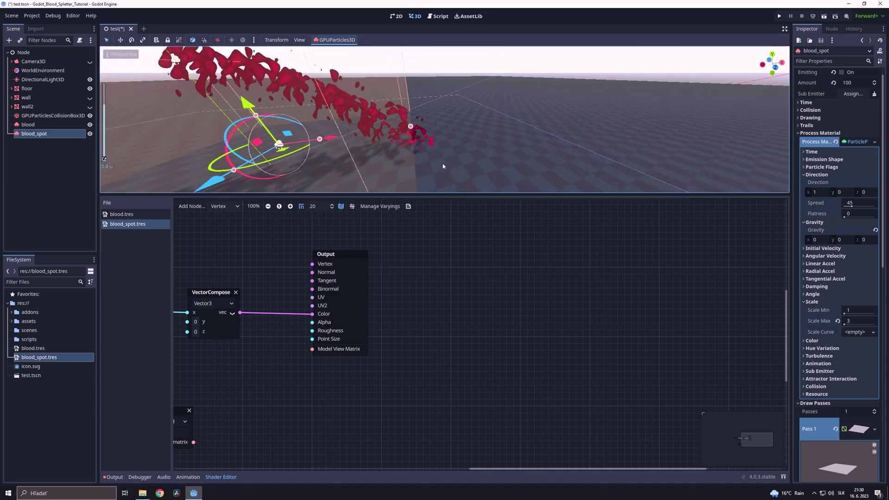
middle_drag(443, 162, 431, 141)
scroll(431, 141, up, 4)
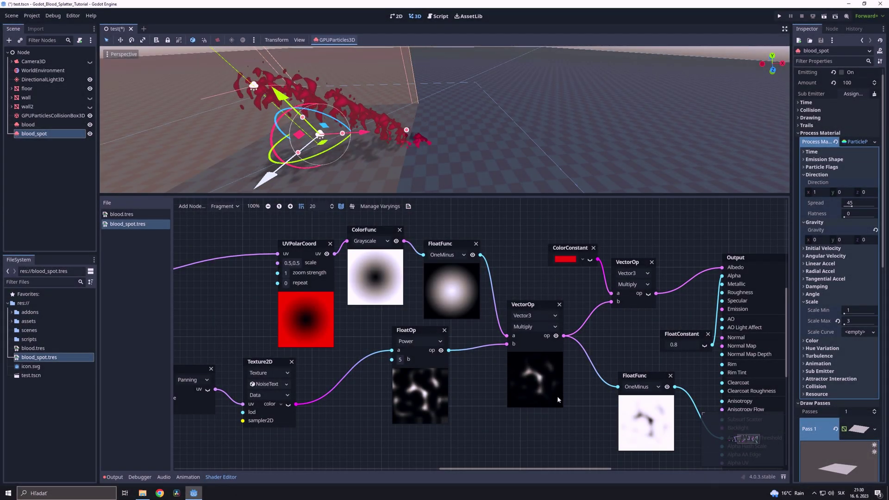
- Add a CurveTexture as blood_spot's Scale Curve and shape it to start at about 0.7, rise quickly to 1 and stay flat
middle_drag(558, 396, 376, 380)
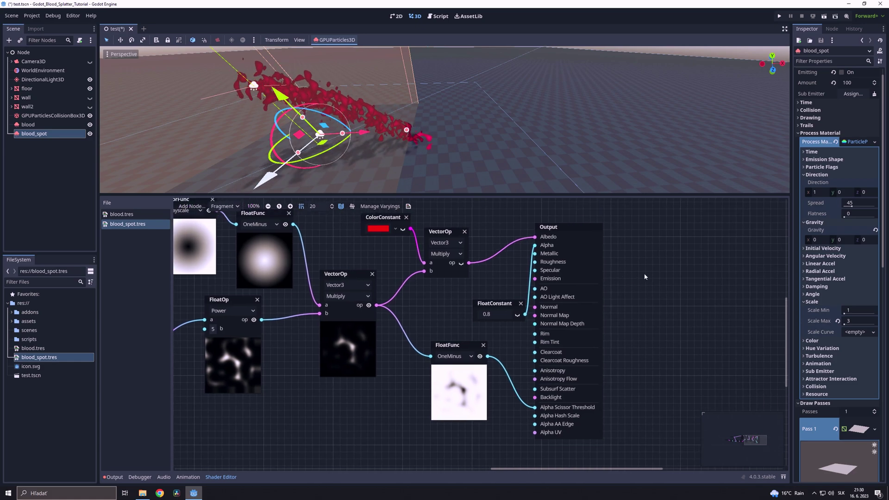
click(853, 332)
click(839, 342)
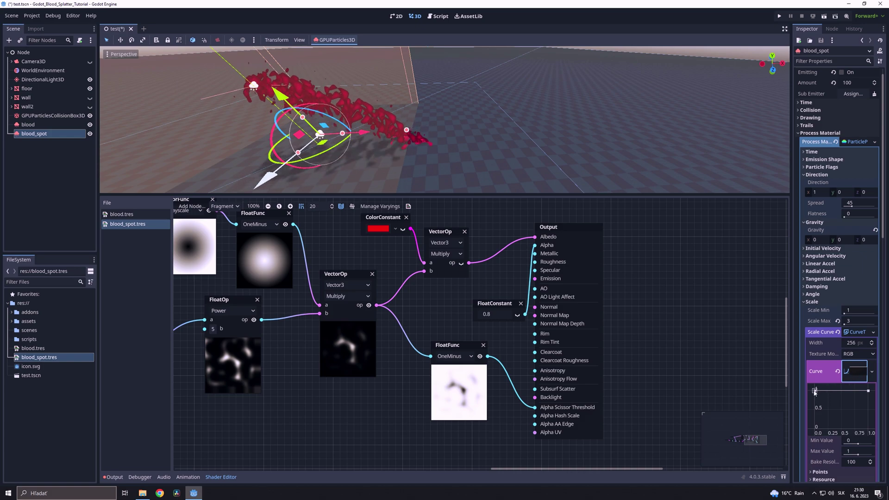
click(823, 391)
drag(816, 391, 815, 402)
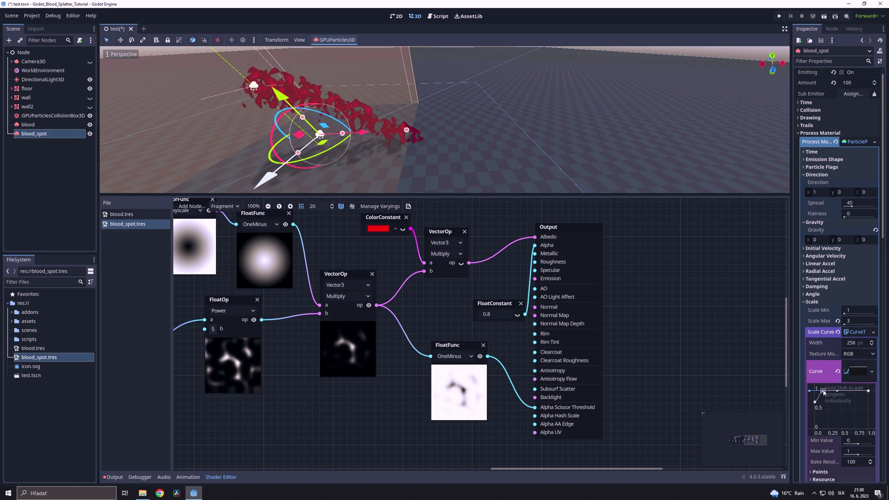
scroll(457, 146, up, 3)
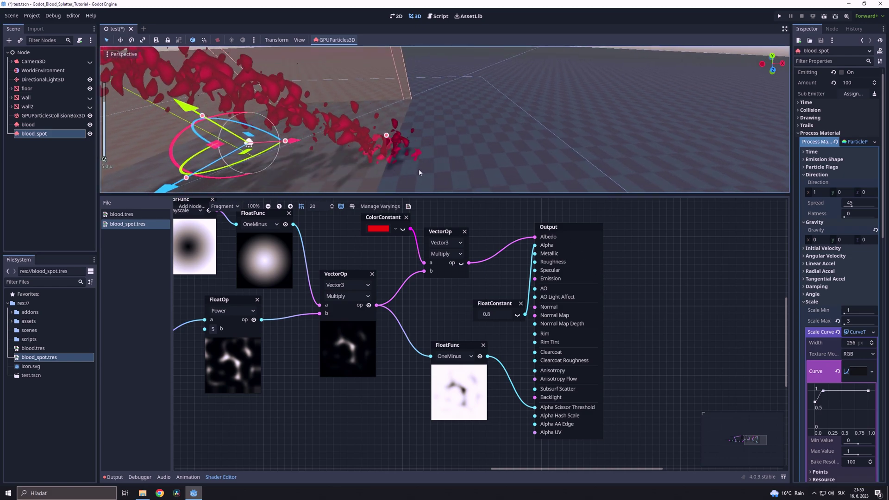
scroll(417, 158, down, 5)
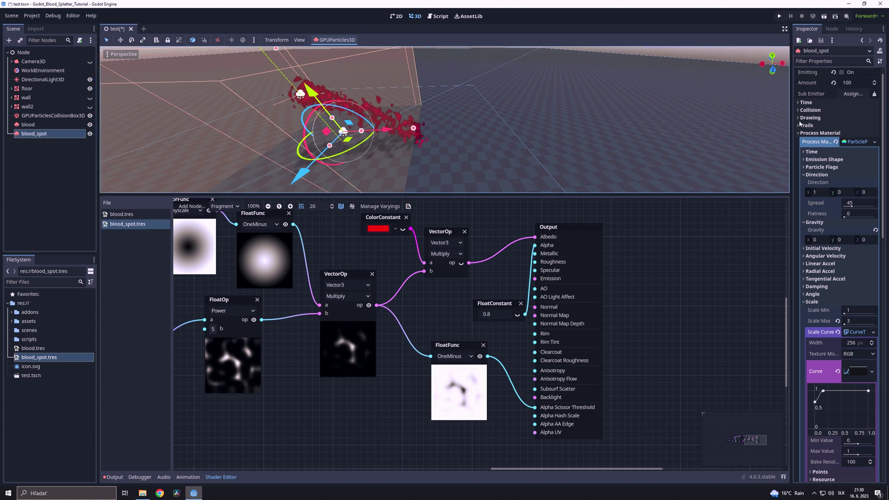
- Move the floor mesh slightly down along the y axis so it lies below the blood spots
scroll(800, 123, up, 1)
scroll(523, 150, down, 6)
click(532, 136)
scroll(398, 116, up, 2)
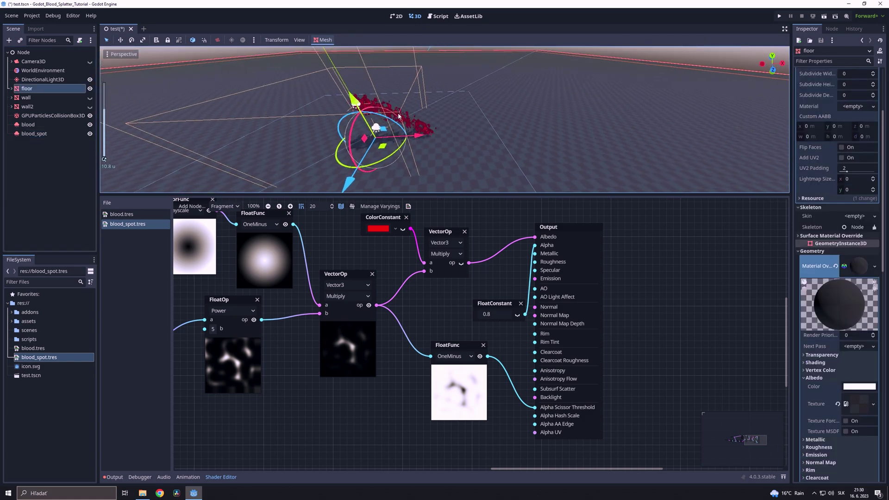
middle_drag(399, 115, 440, 170)
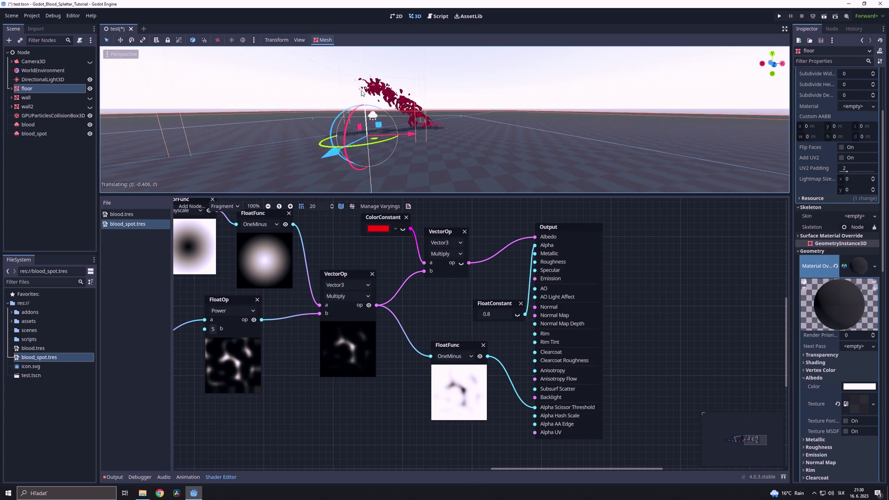
scroll(470, 102, up, 5)
middle_drag(469, 102, 482, 133)
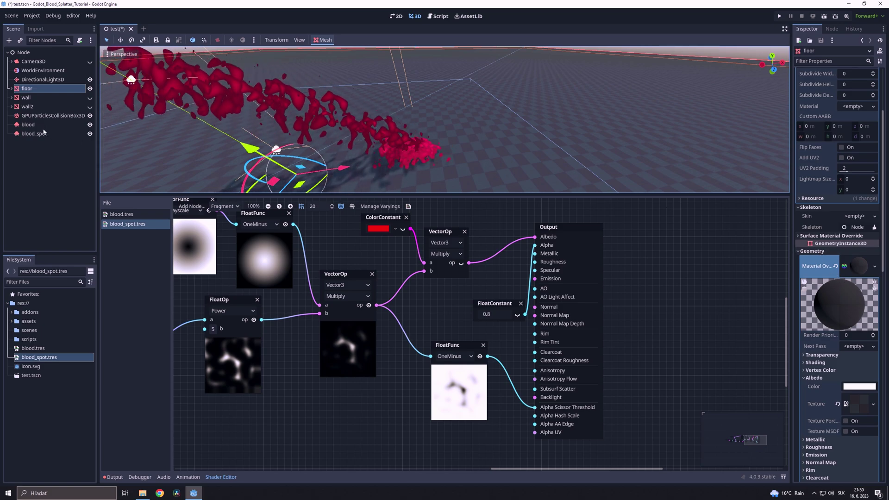
- Turn Cast Shadow off in the geometry settings of the blood_spot node
click(588, 183)
scroll(857, 278, down, 5)
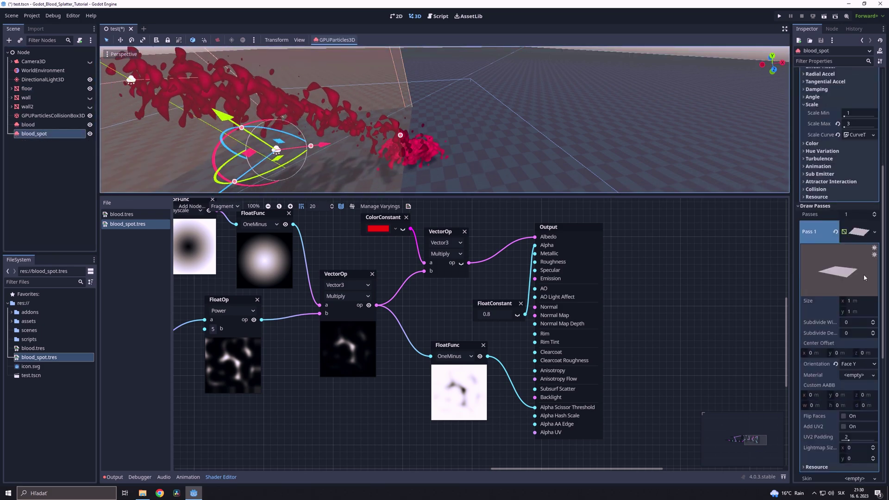
scroll(857, 352, down, 6)
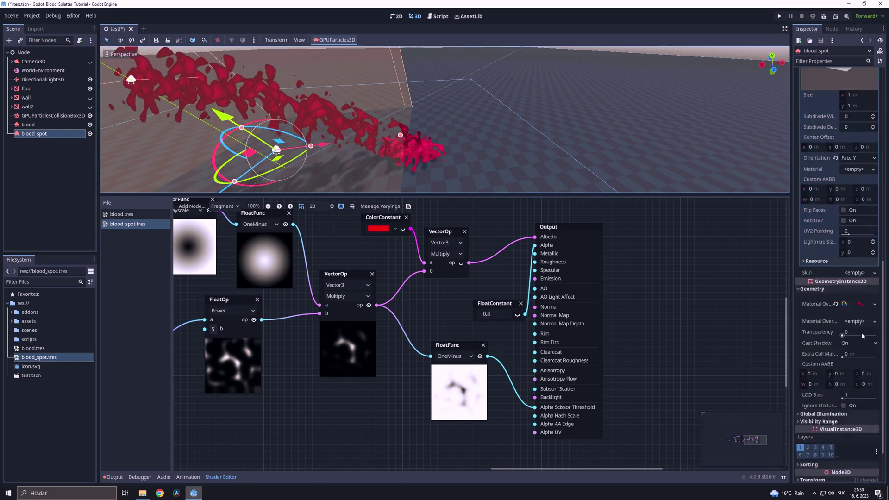
click(856, 289)
click(851, 299)
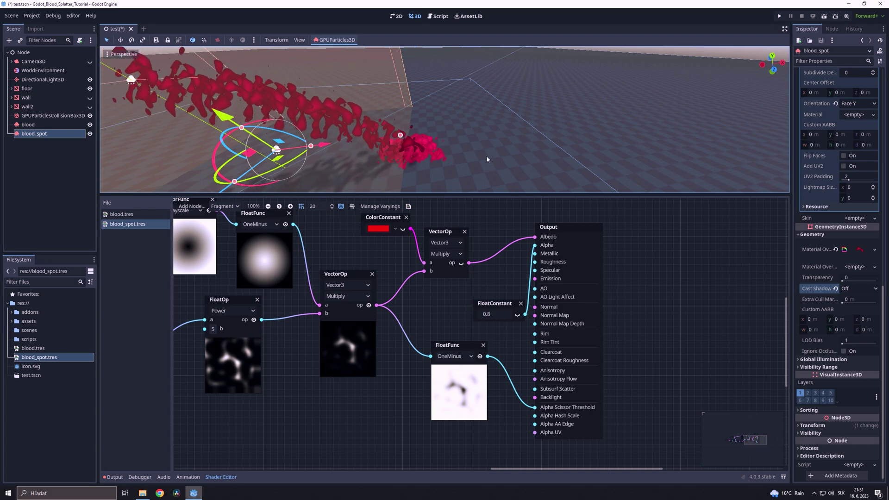
- Add an InstanceCustom input node to the vertex graph of blood_spot.tres
middle_drag(487, 156, 481, 191)
click(218, 207)
click(223, 217)
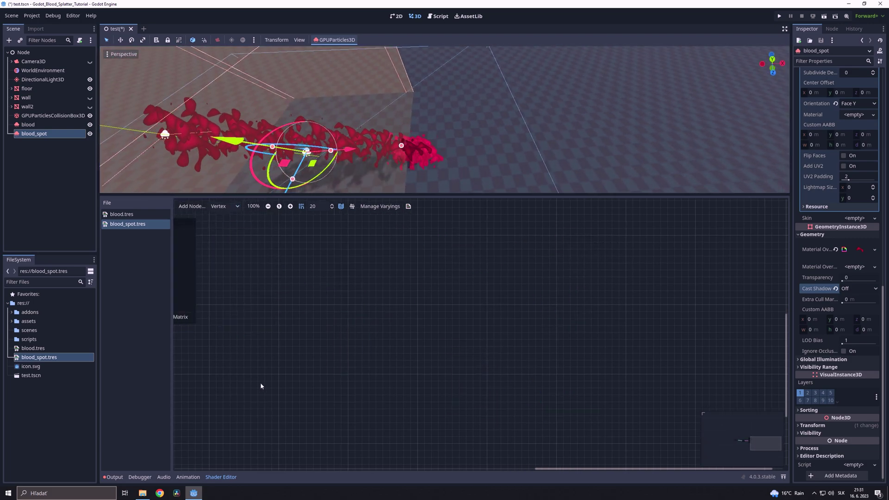
right_click(265, 334)
click(275, 341)
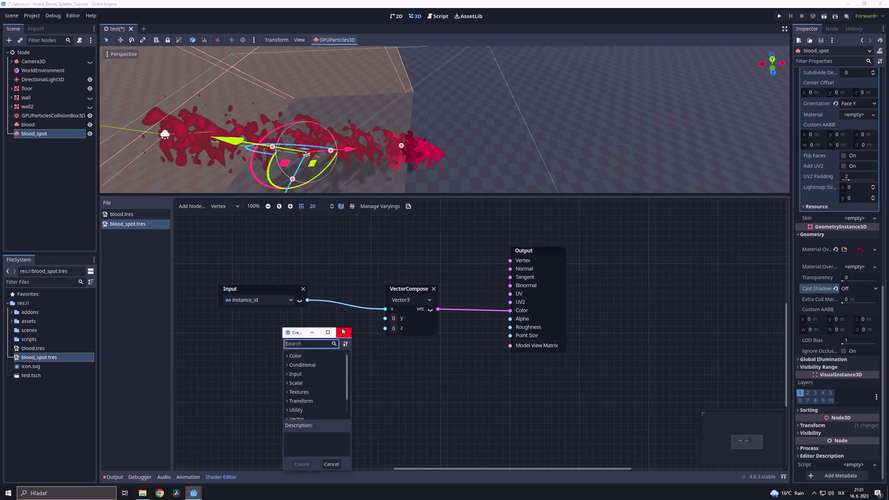
text(cus)
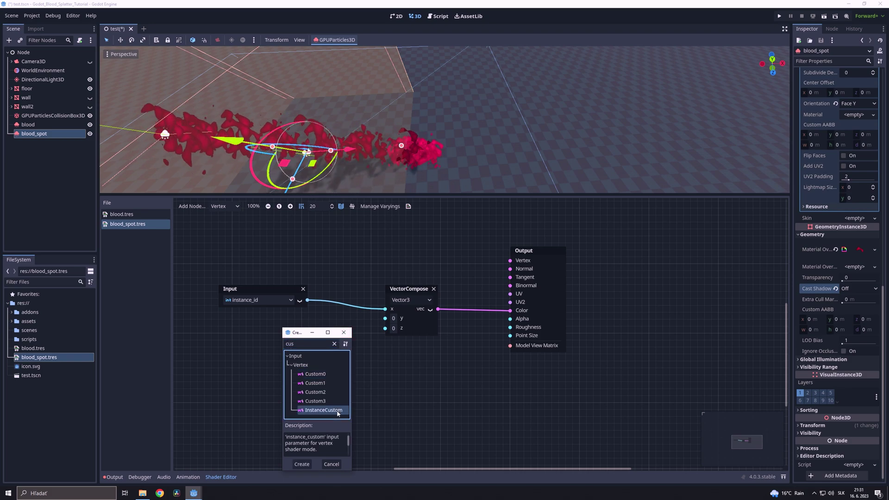
double_click(324, 411)
- Add a VectorDecompose node fed by the instance_custom input and arrange the two nodes beside each other
drag(366, 350, 337, 355)
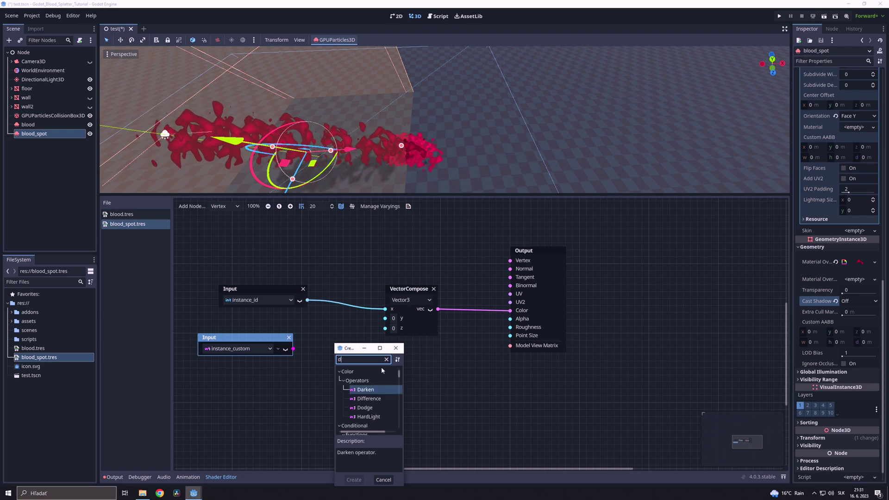
double_click(389, 391)
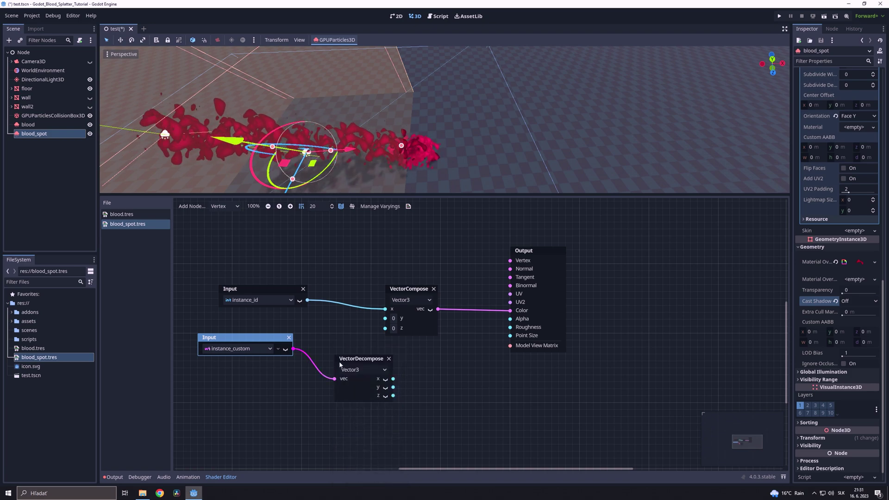
drag(377, 360, 343, 360)
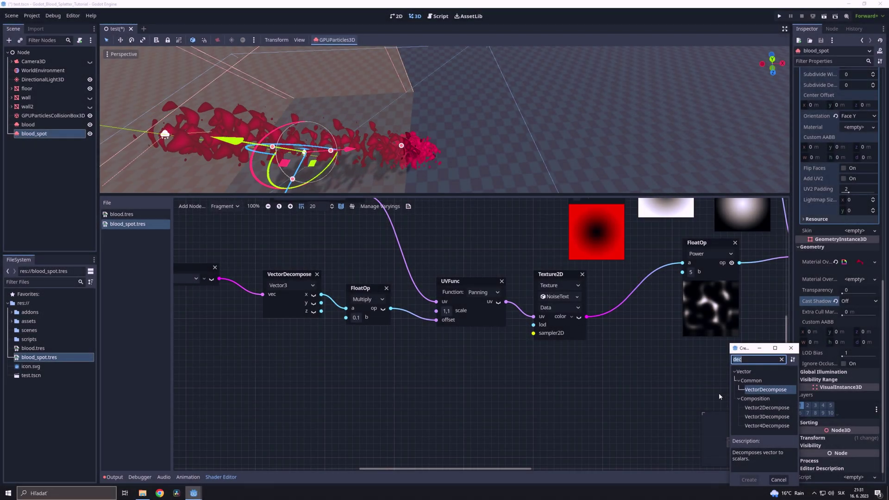
- Add a OneMinus float function fed by the VectorDecompose node in the fragment graph, show its preview and place it below the existing nodes
middle_drag(719, 393, 568, 380)
scroll(357, 355, down, 2)
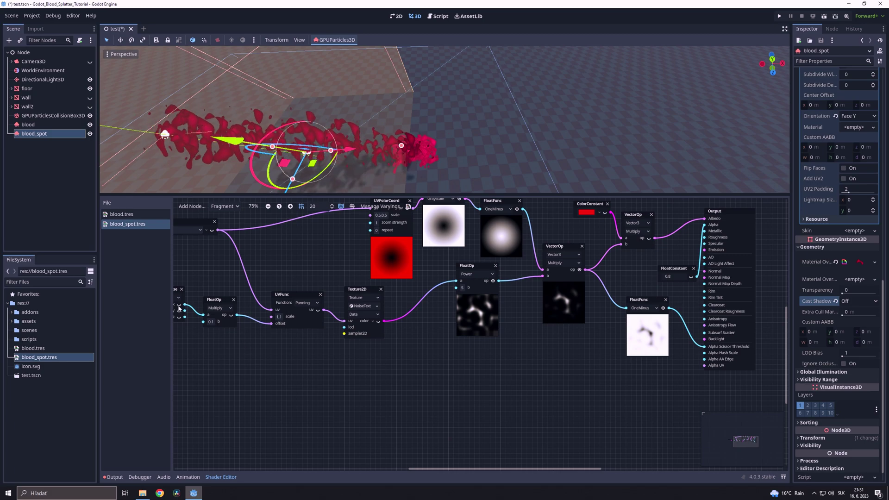
drag(550, 391, 549, 391)
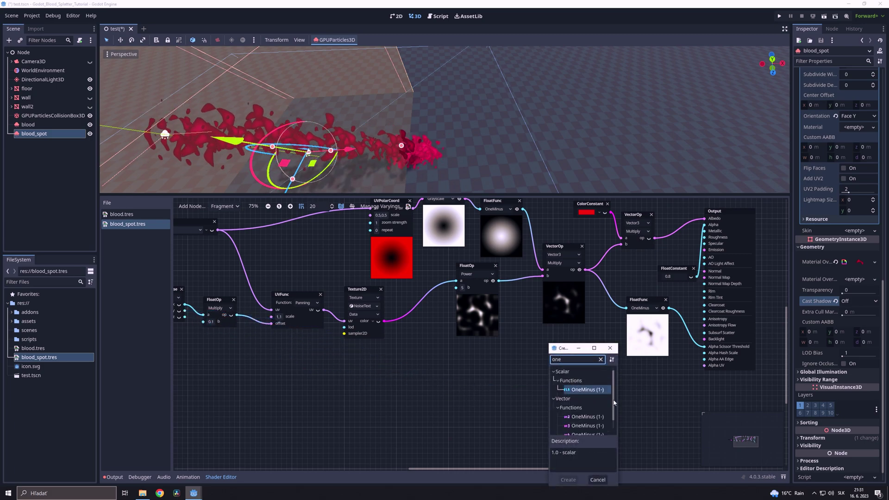
double_click(595, 392)
middle_drag(599, 401, 556, 396)
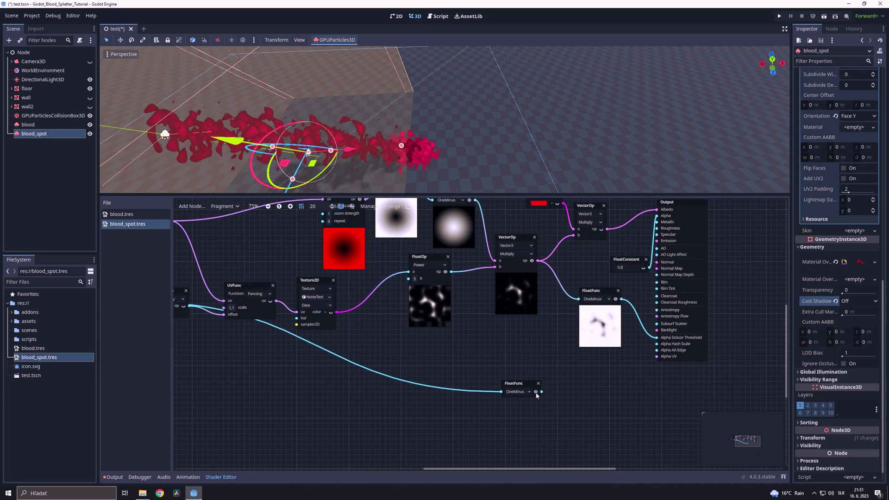
click(536, 392)
drag(538, 396, 499, 379)
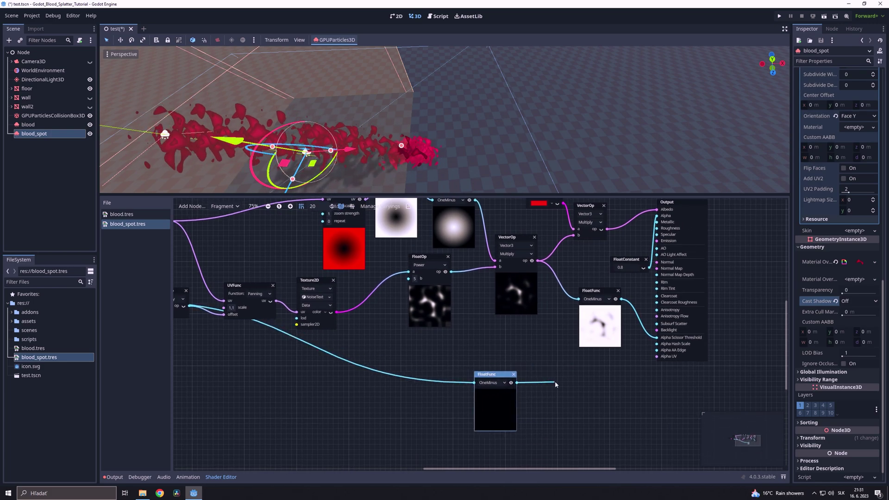
- Add a FloatOp node set to Multiply with input a at 0.8 and the new OneMinus output feeding b, placed beside the OneMinus node
drag(555, 384, 556, 385)
text(f)
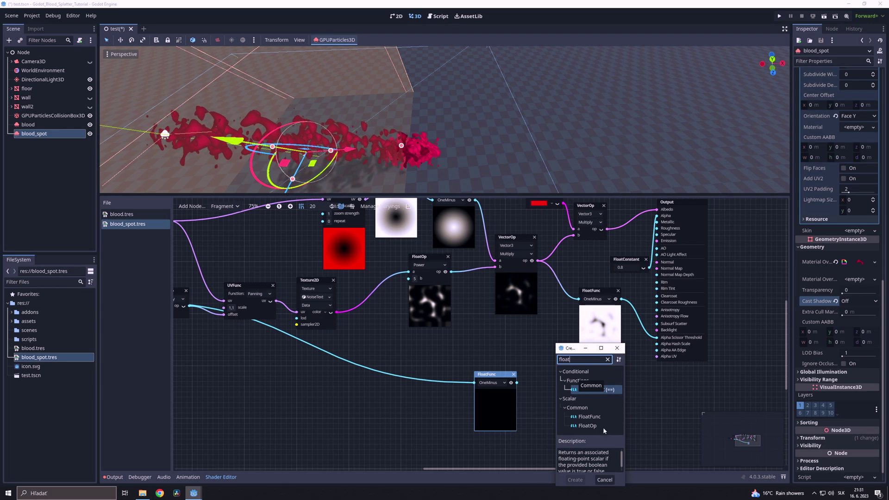
text(loat)
double_click(589, 426)
click(570, 393)
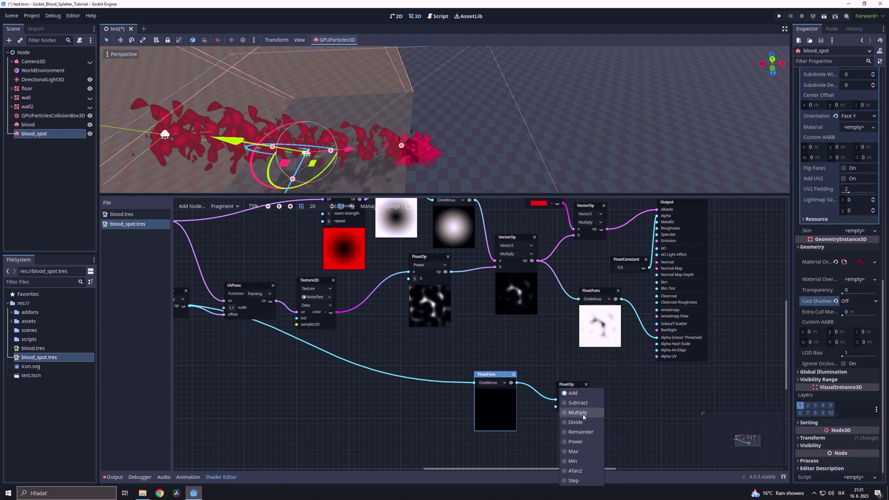
click(582, 415)
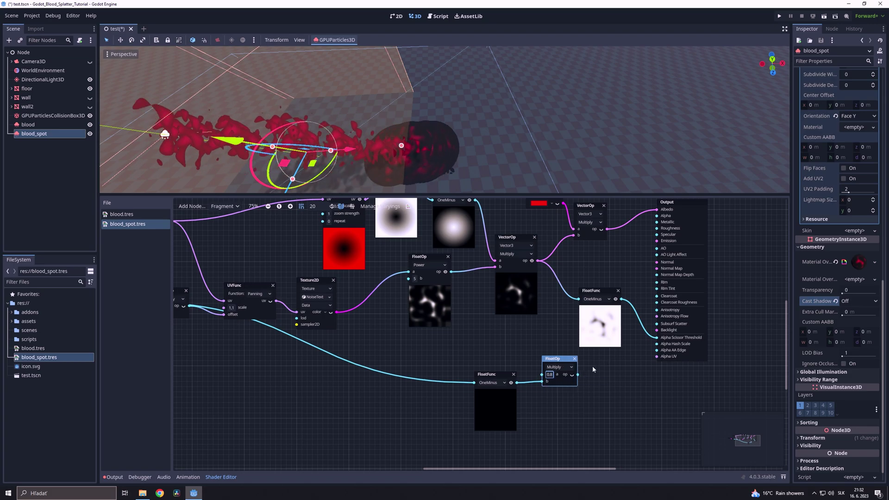
drag(580, 377, 587, 381)
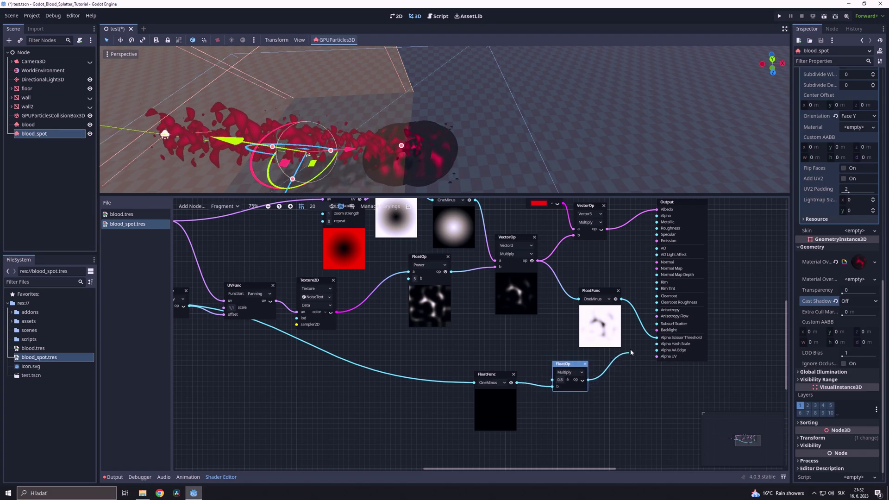